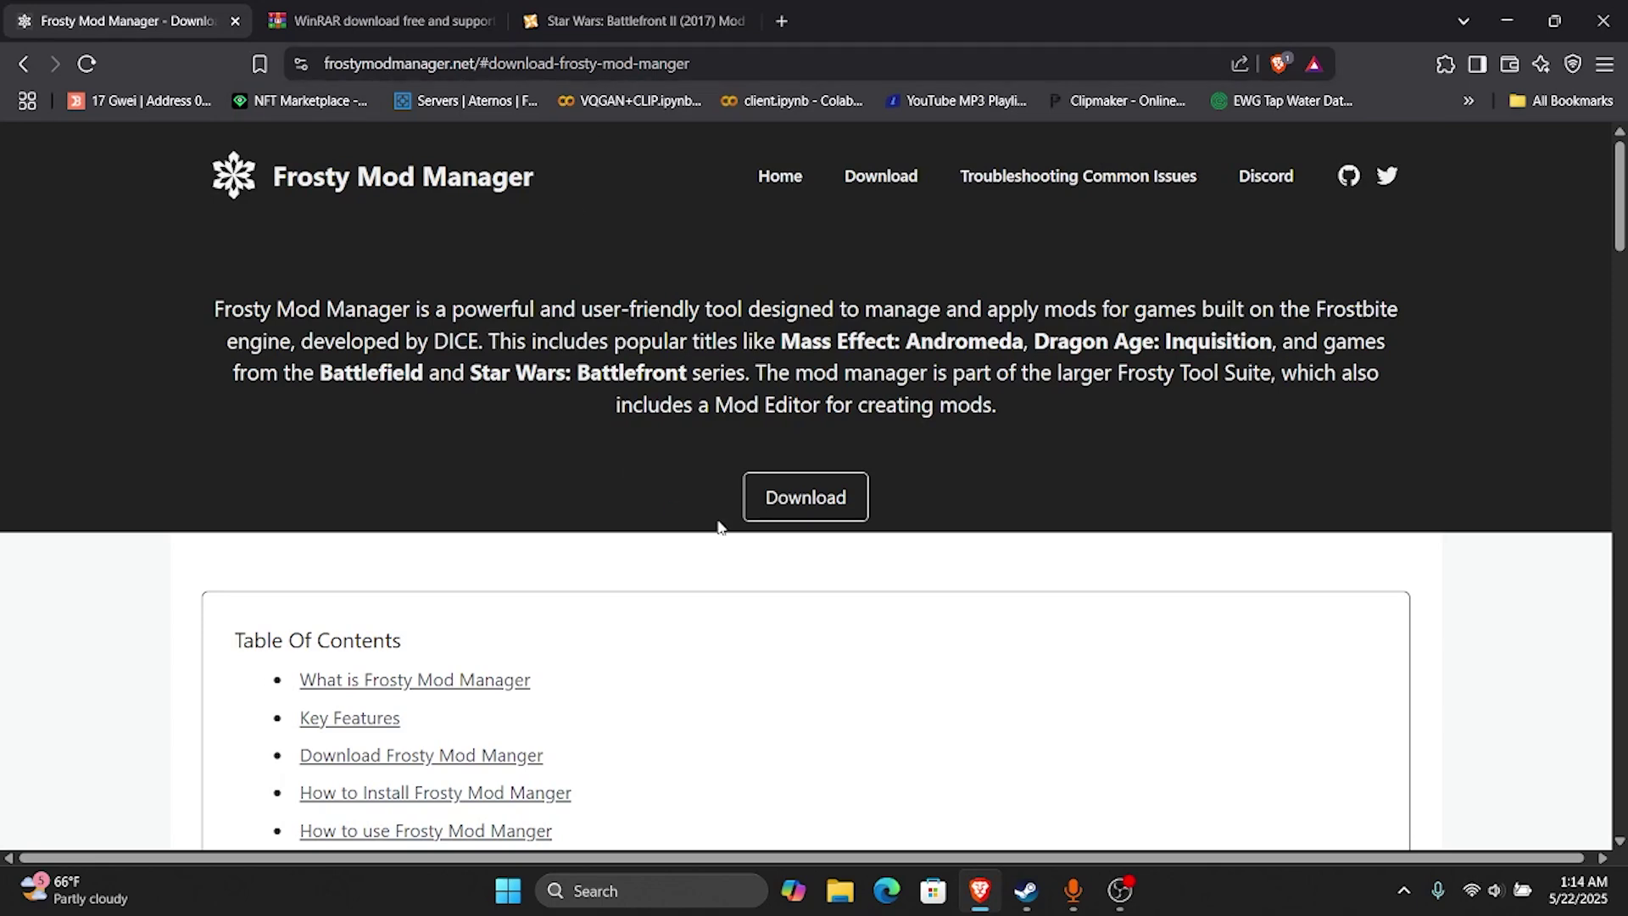
# - Examine the Frosty Mod Manager site's FrostyModManager.zip download table and installation instructions, and open the WinRAR download page
pyautogui.click(852, 505)
pyautogui.scroll(-20, 572, 485)
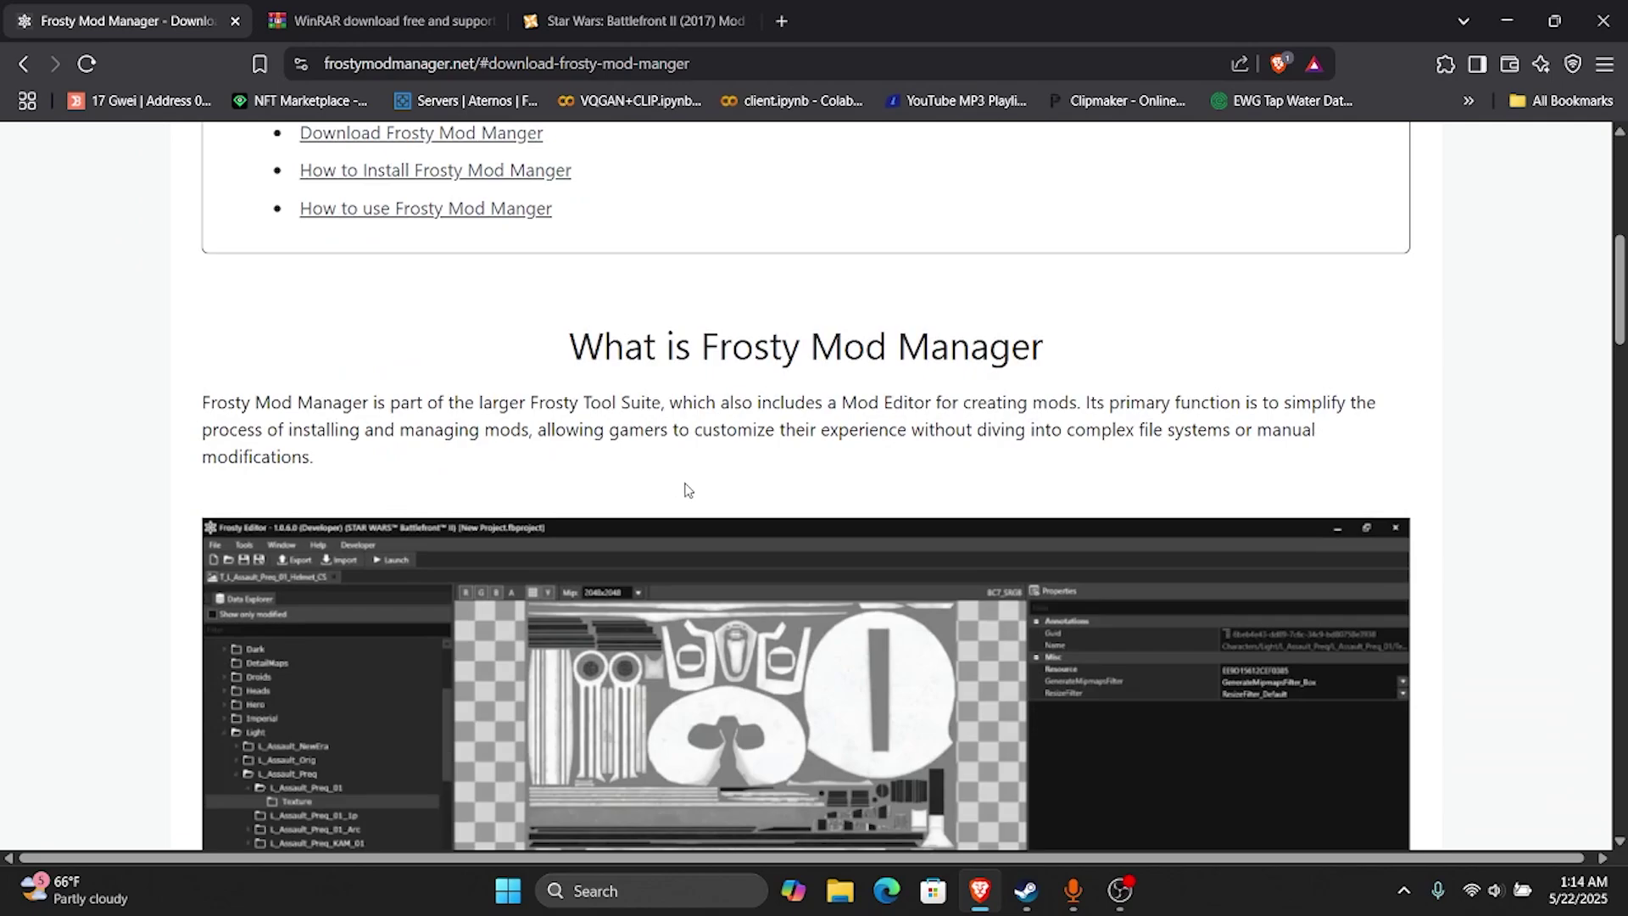
pyautogui.scroll(-15, 988, 509)
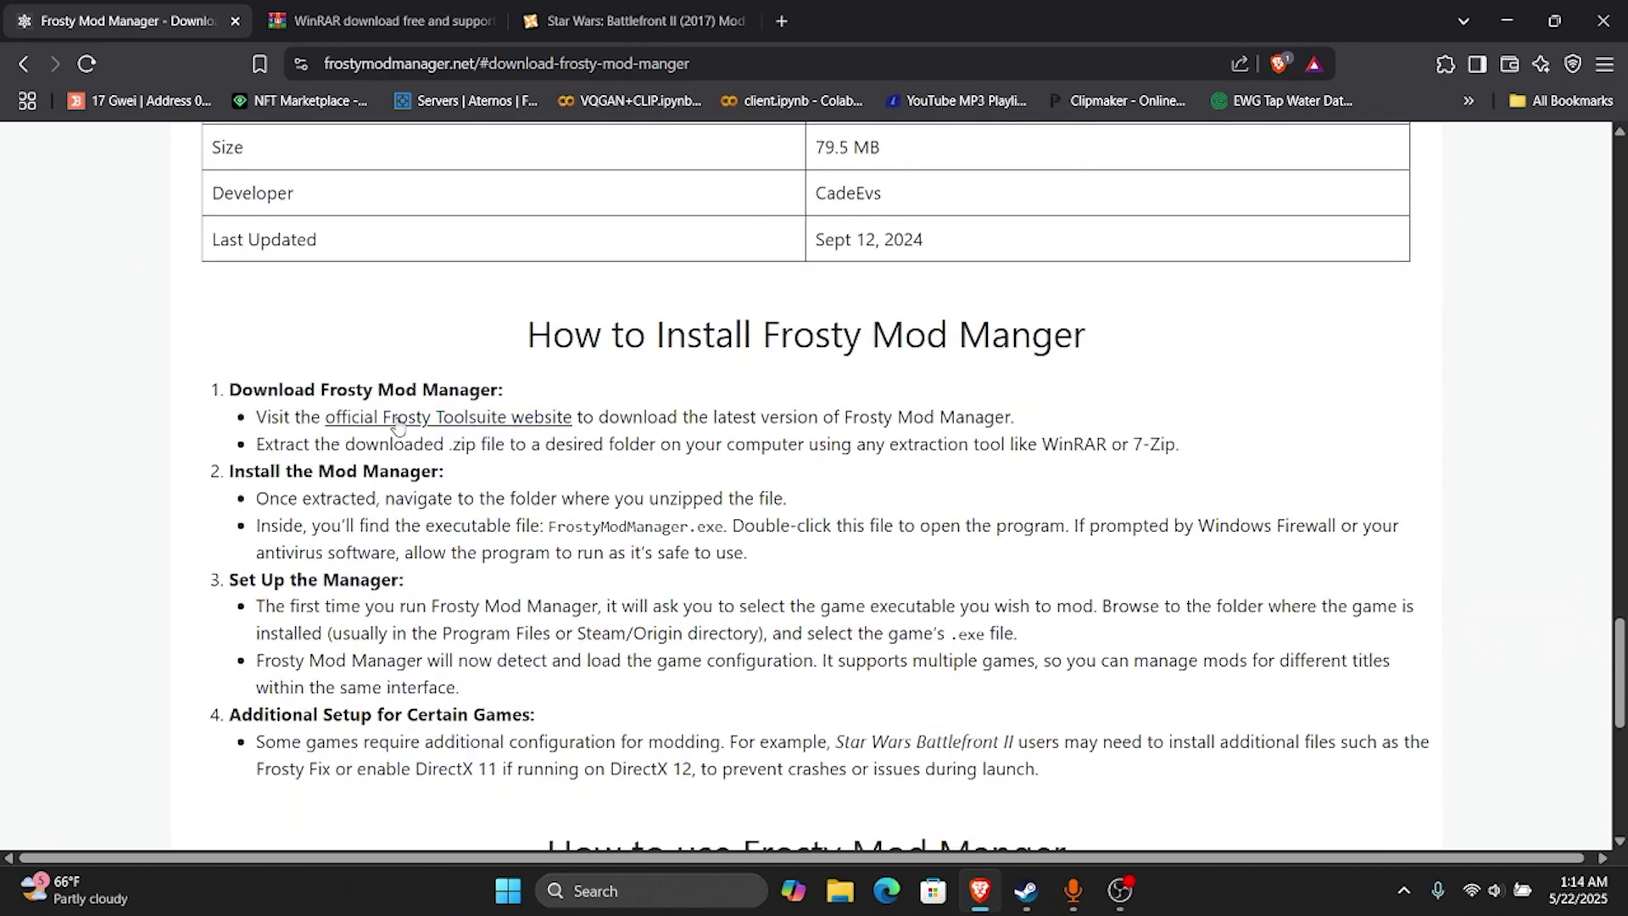
pyautogui.scroll(5, 449, 421)
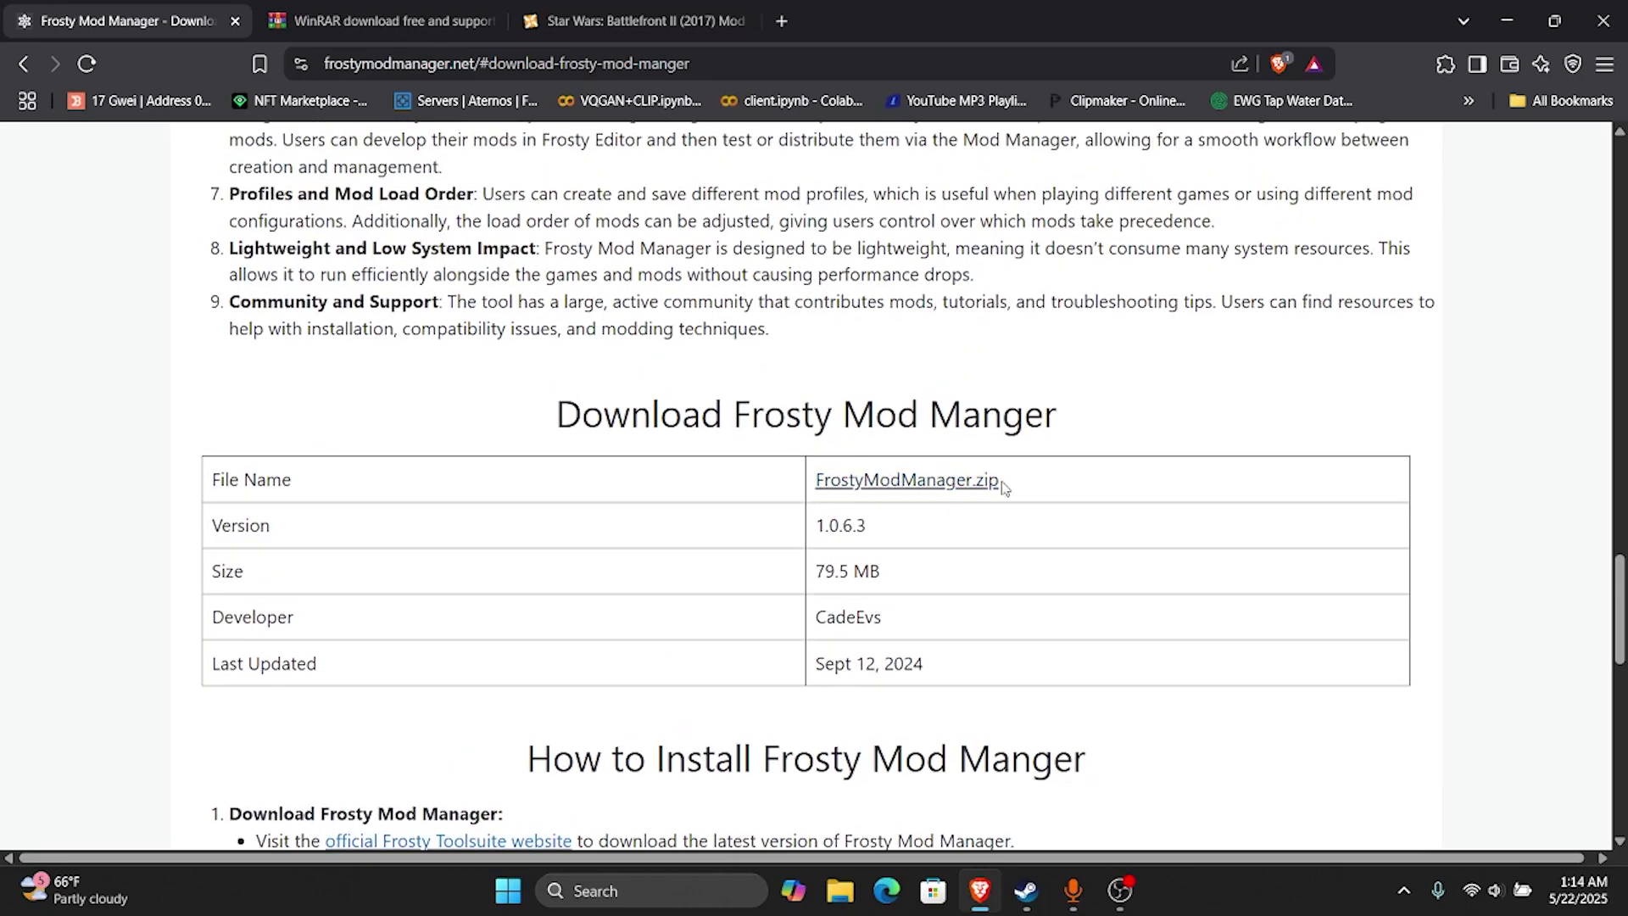
pyautogui.scroll(10, 1317, 559)
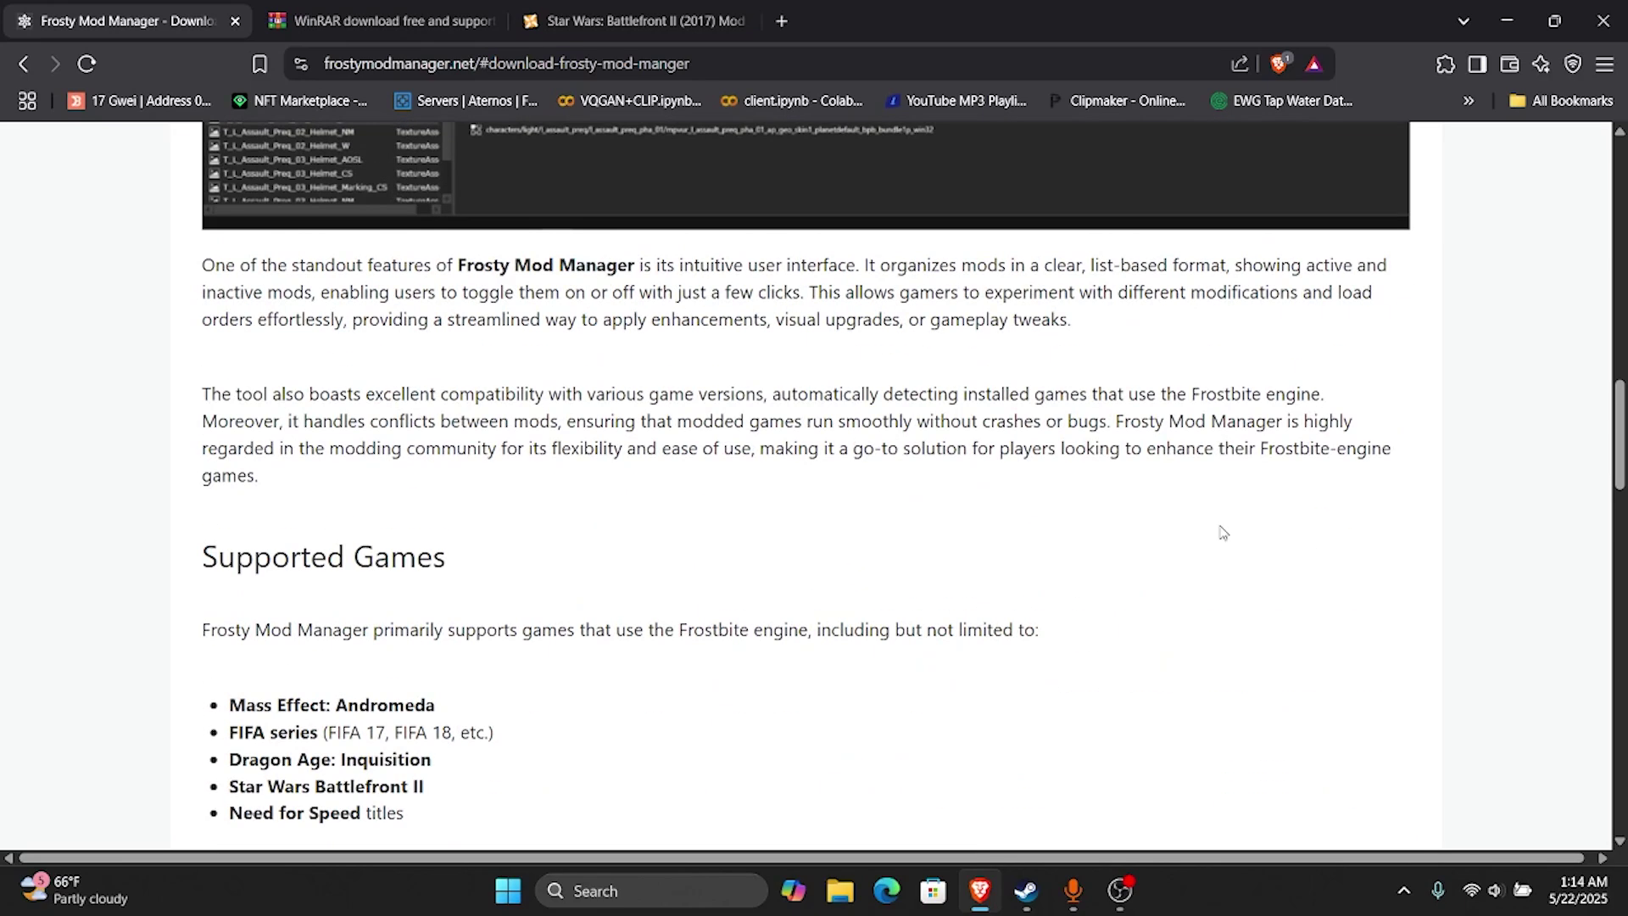
pyautogui.scroll(15, 1222, 532)
pyautogui.click(326, 17)
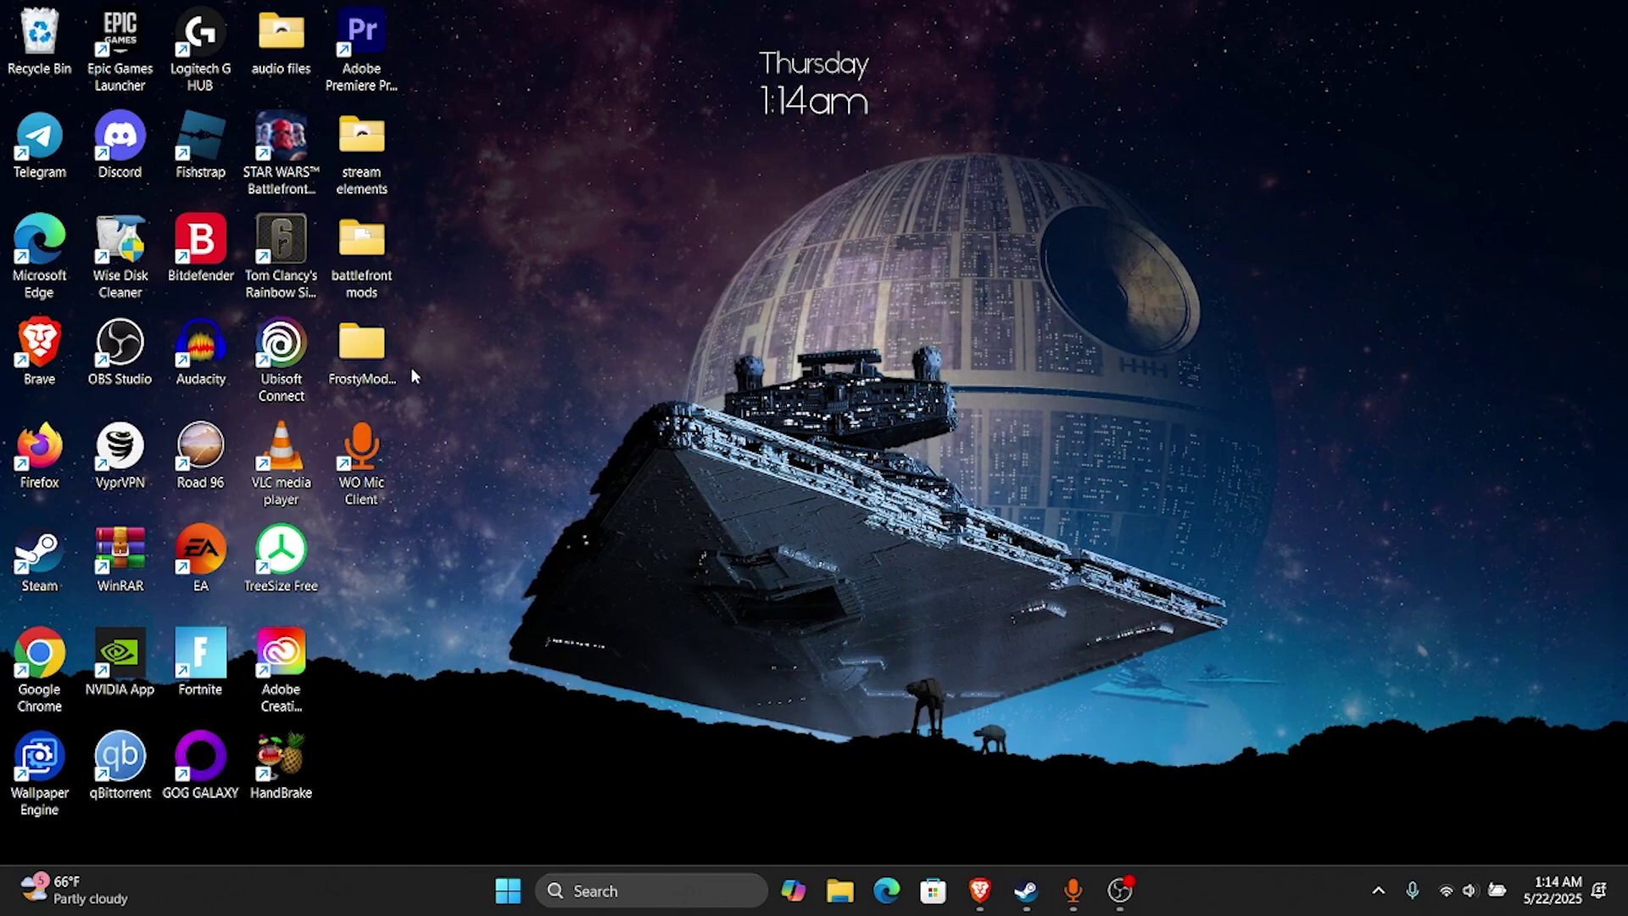
# - Run FrostyModManager.exe from the nested FrostyModManager folder on the desktop and scan for installed games
pyautogui.doubleClick(364, 356)
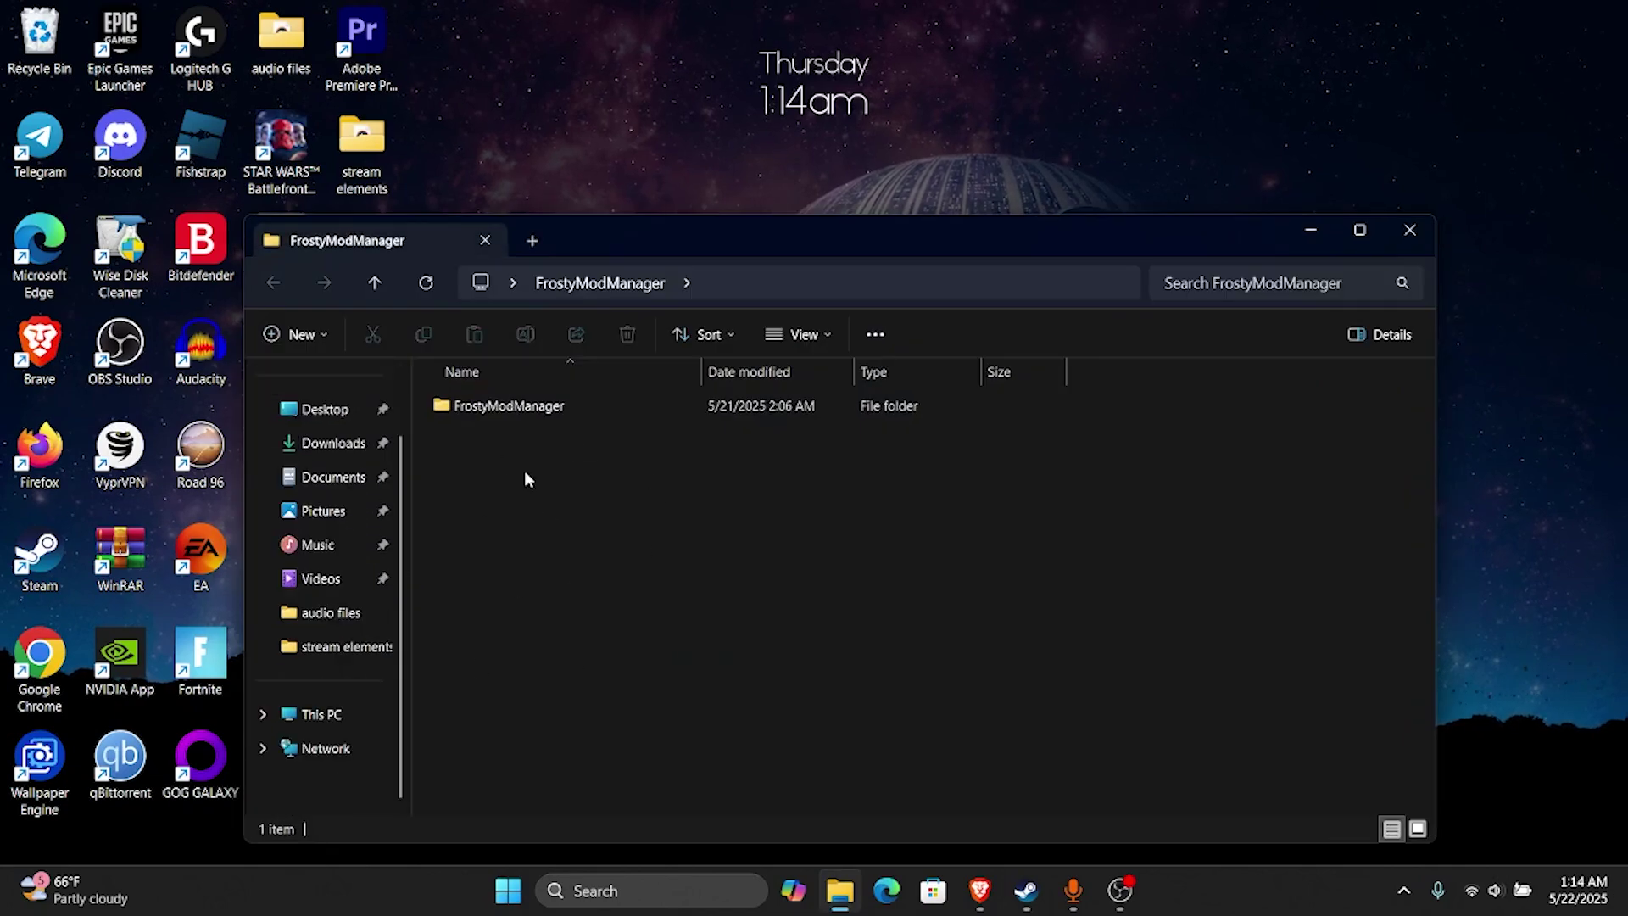
pyautogui.doubleClick(496, 406)
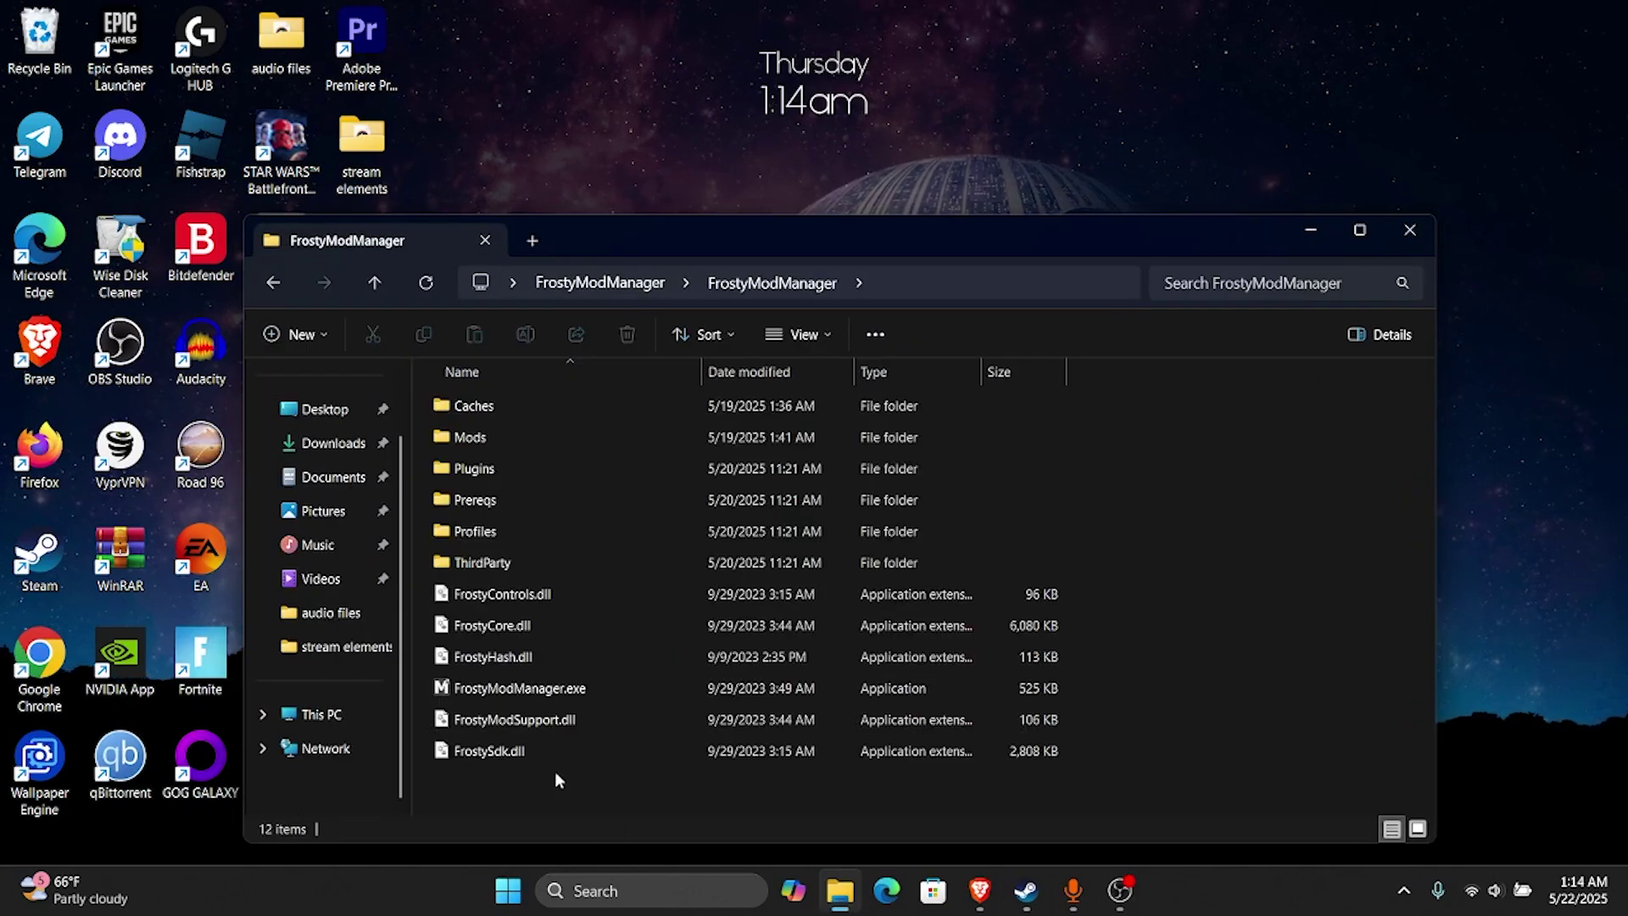
pyautogui.click(503, 692)
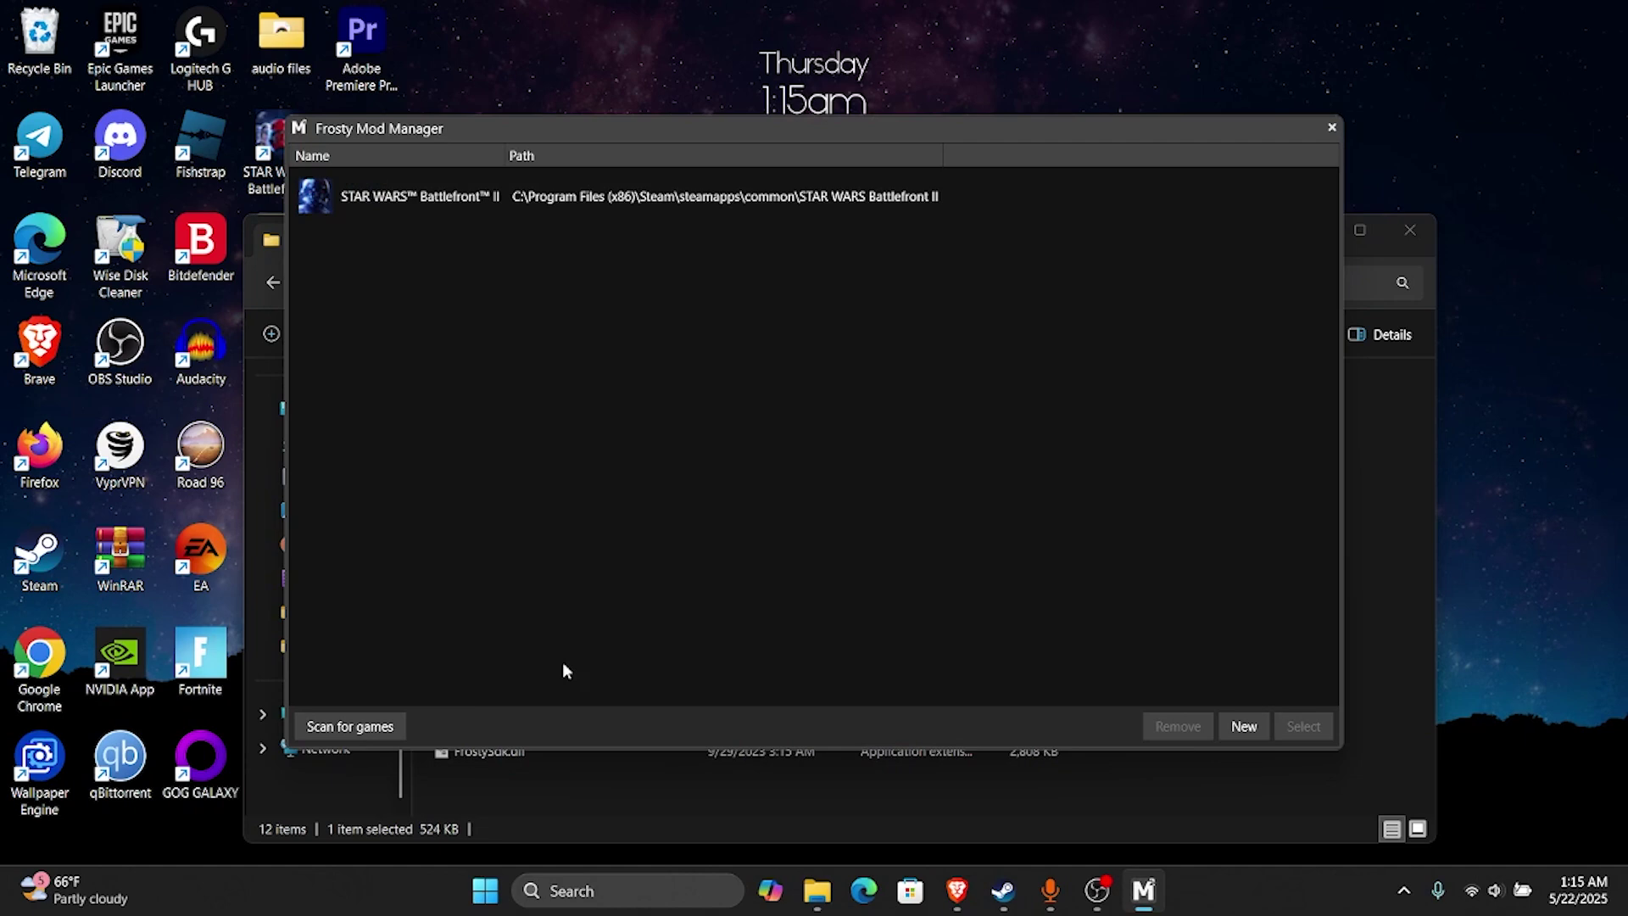
pyautogui.click(337, 727)
# - Switch to Steam and open the library page of STAR WARS Battlefront II among the favorites
pyautogui.click(1003, 890)
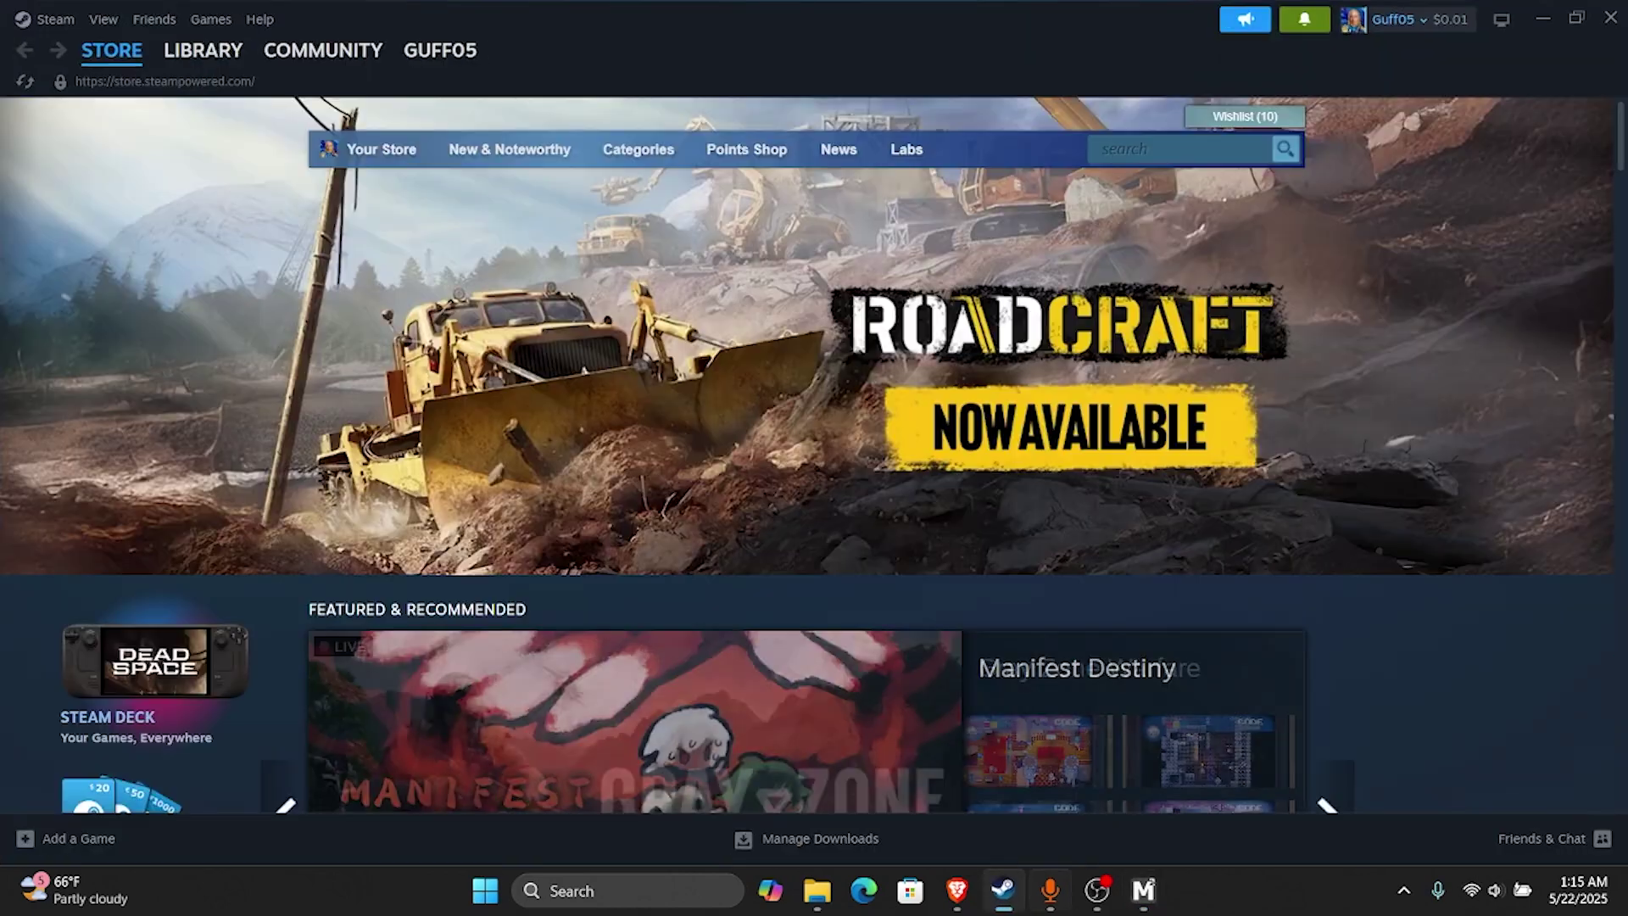
pyautogui.click(195, 56)
pyautogui.scroll(15, 169, 440)
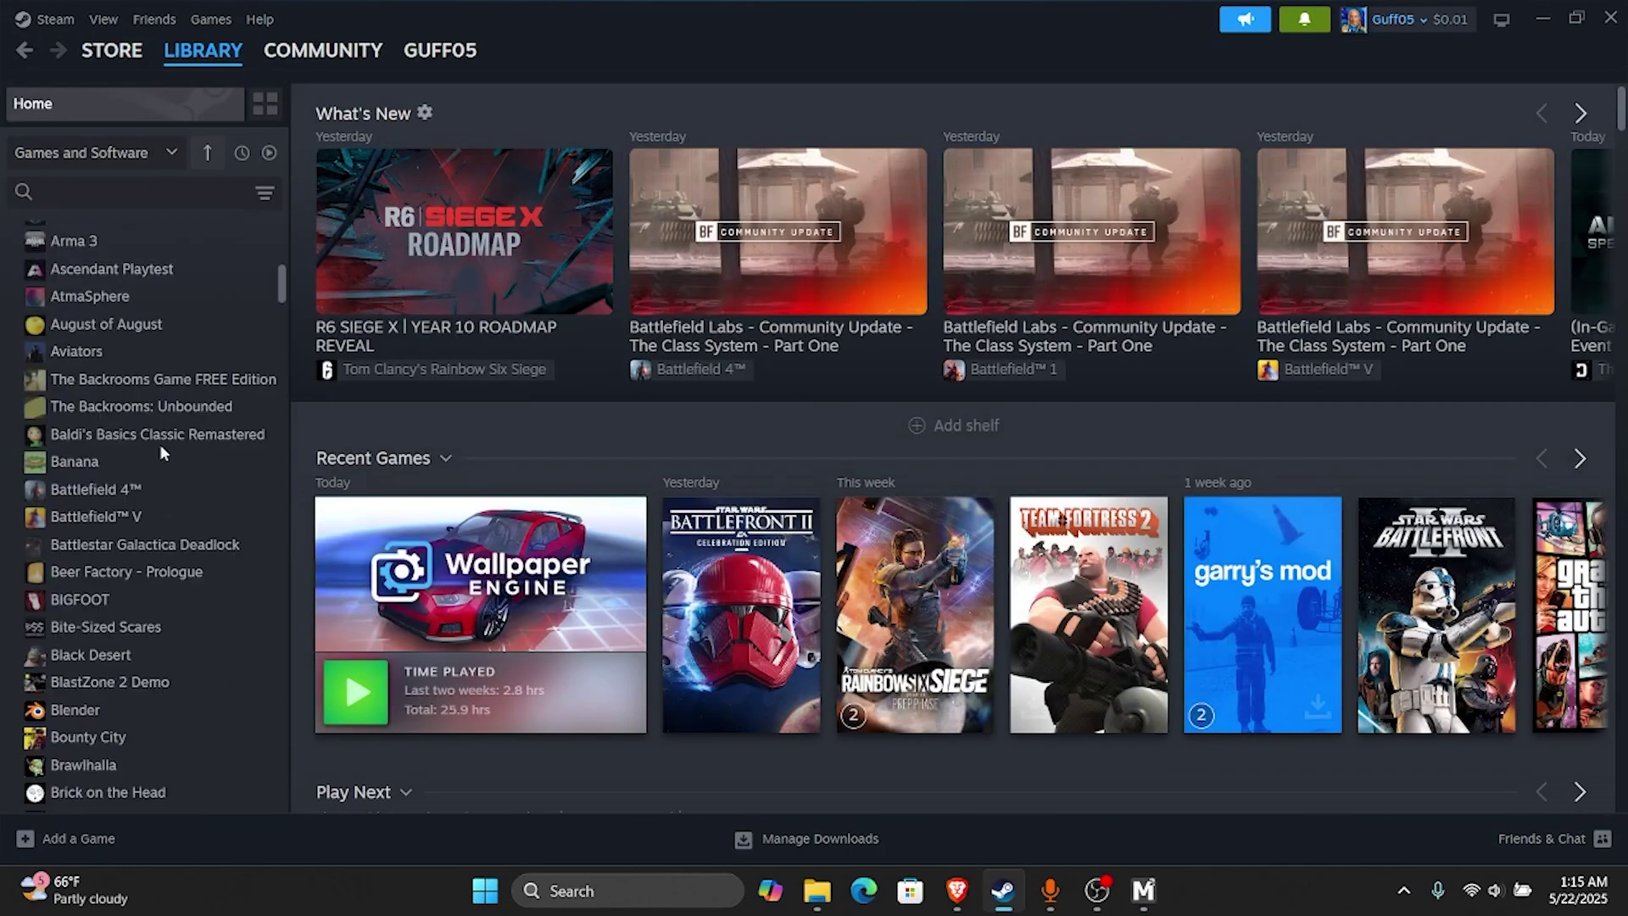
pyautogui.scroll(5, 160, 452)
pyautogui.click(135, 343)
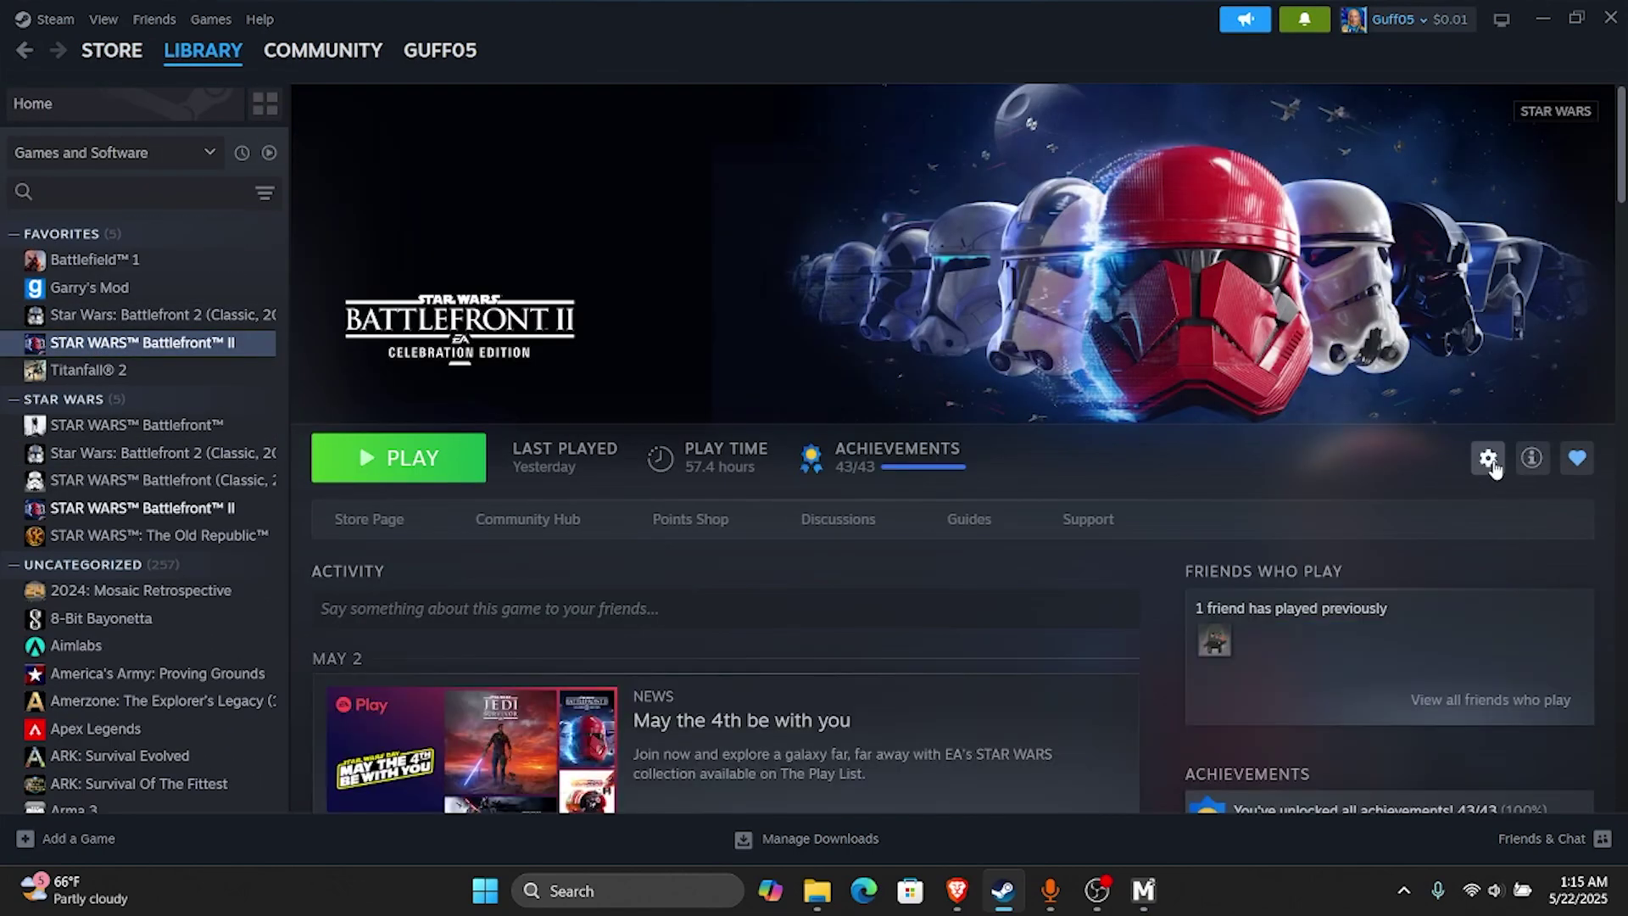
# - Browse the game's local files to locate starwarsbattlefrontii.exe, and close the folder window
pyautogui.click(1488, 459)
pyautogui.moveTo(1424, 612)
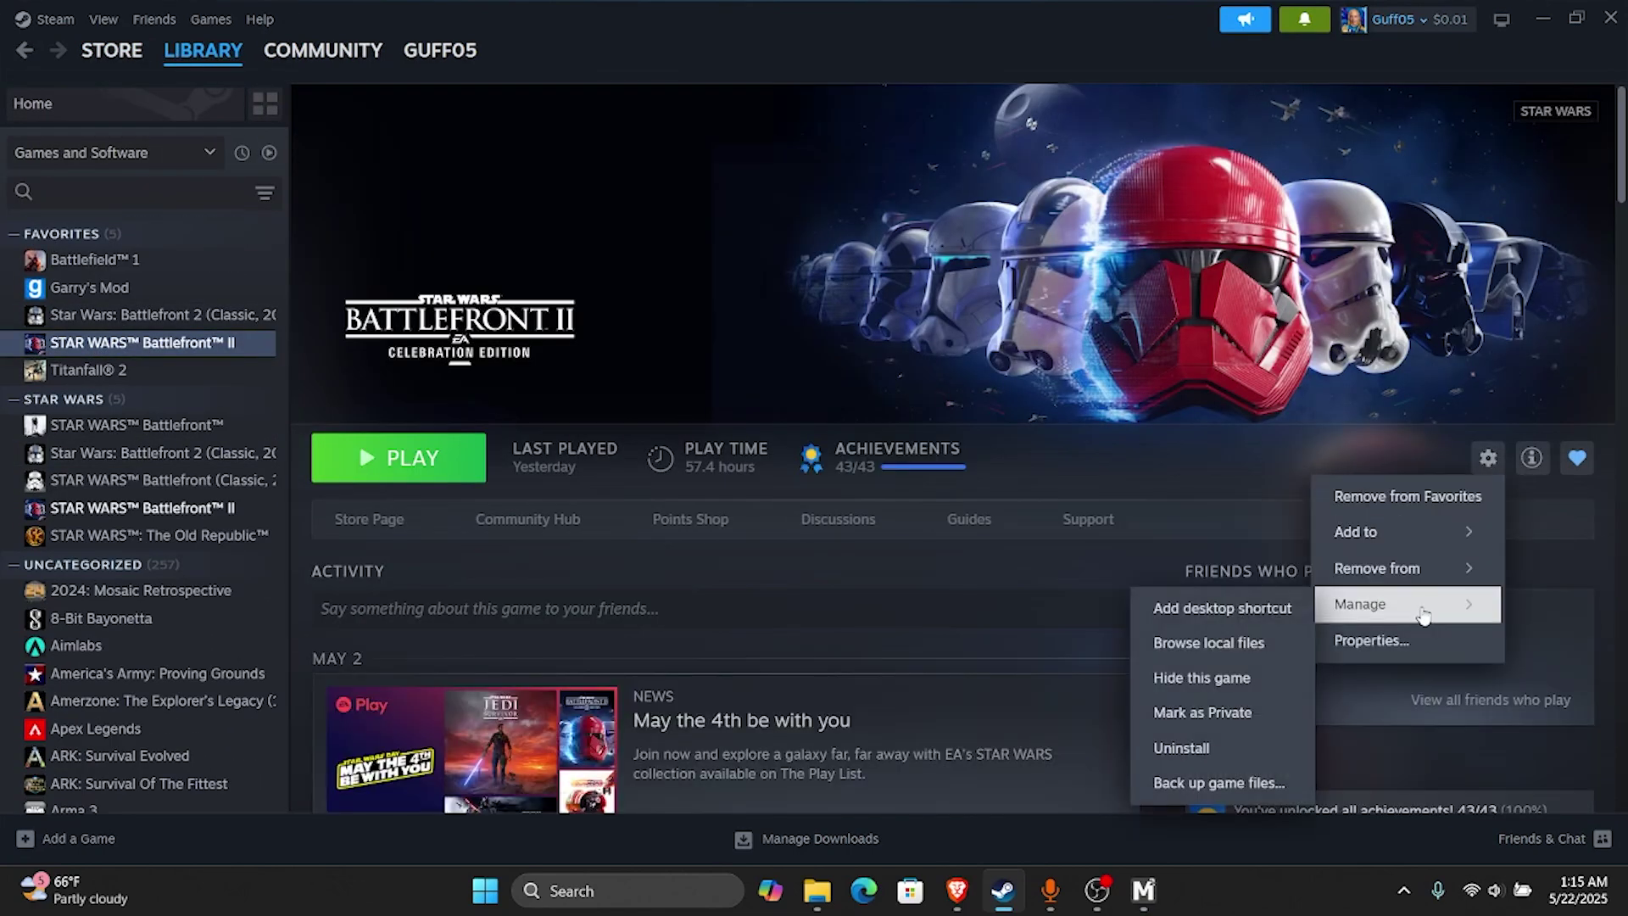
pyautogui.click(1210, 646)
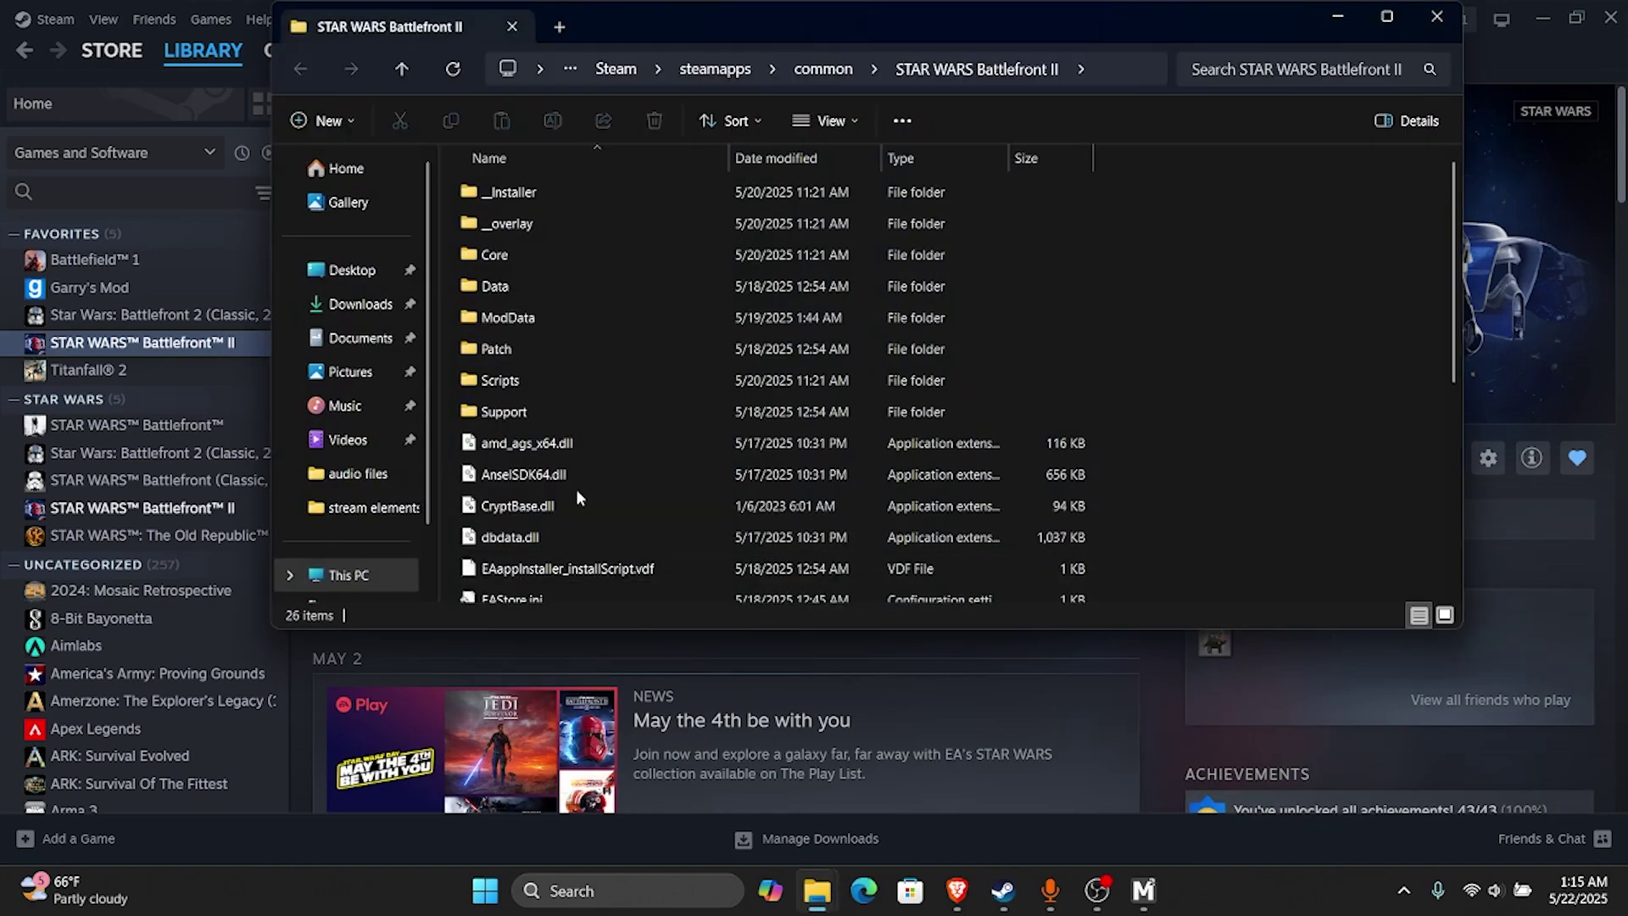
pyautogui.scroll(-4, 576, 490)
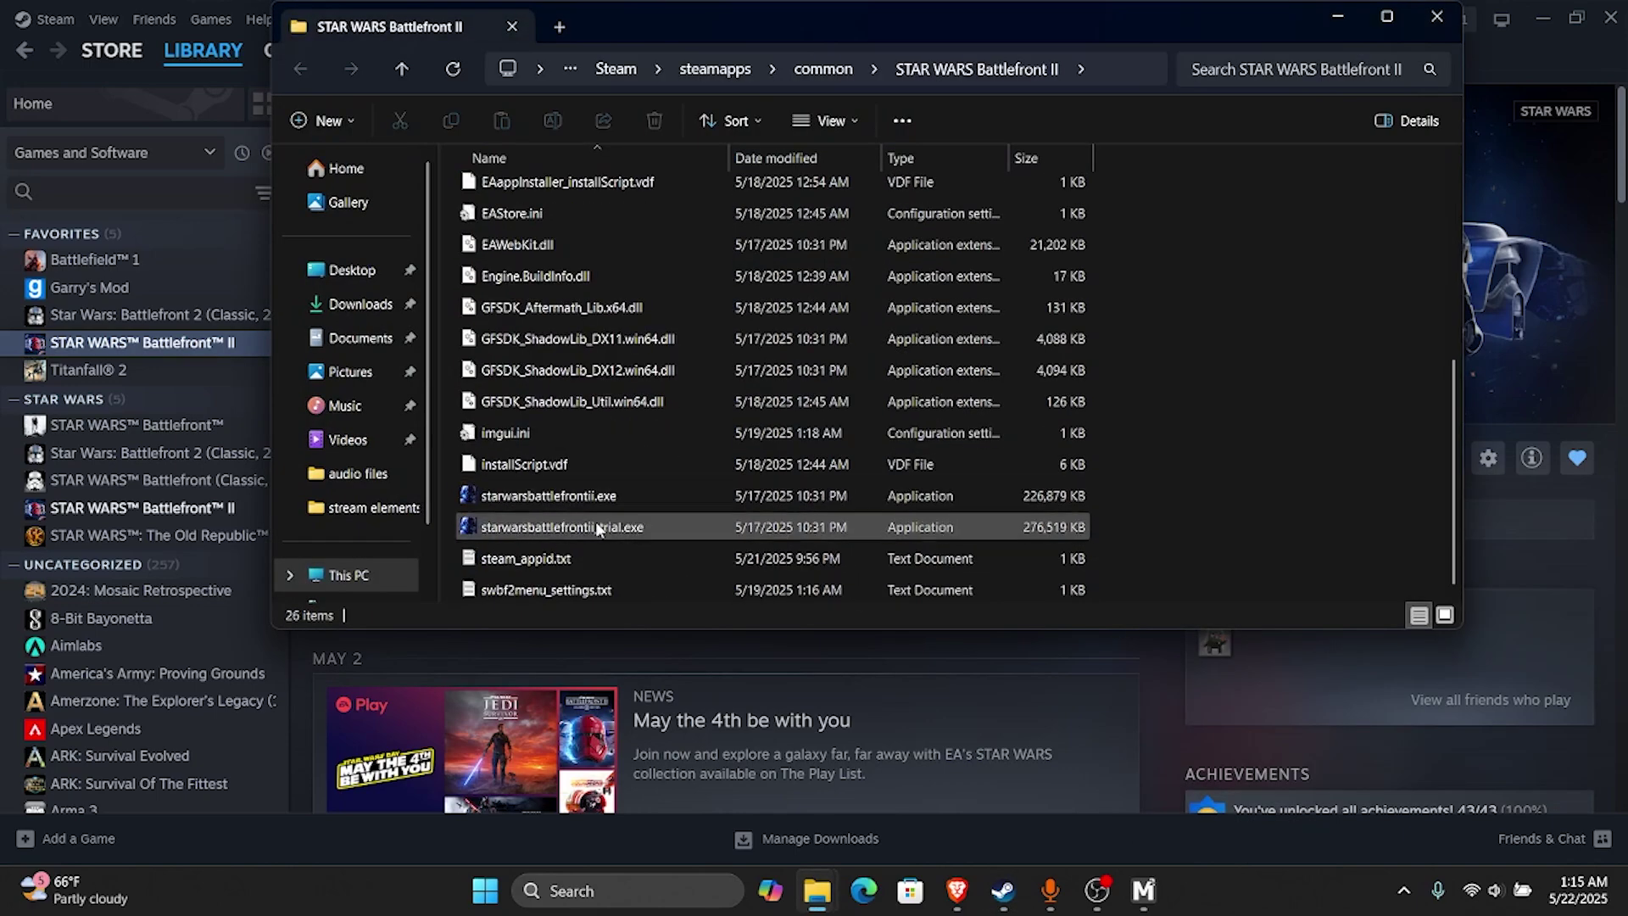
pyautogui.scroll(1, 581, 522)
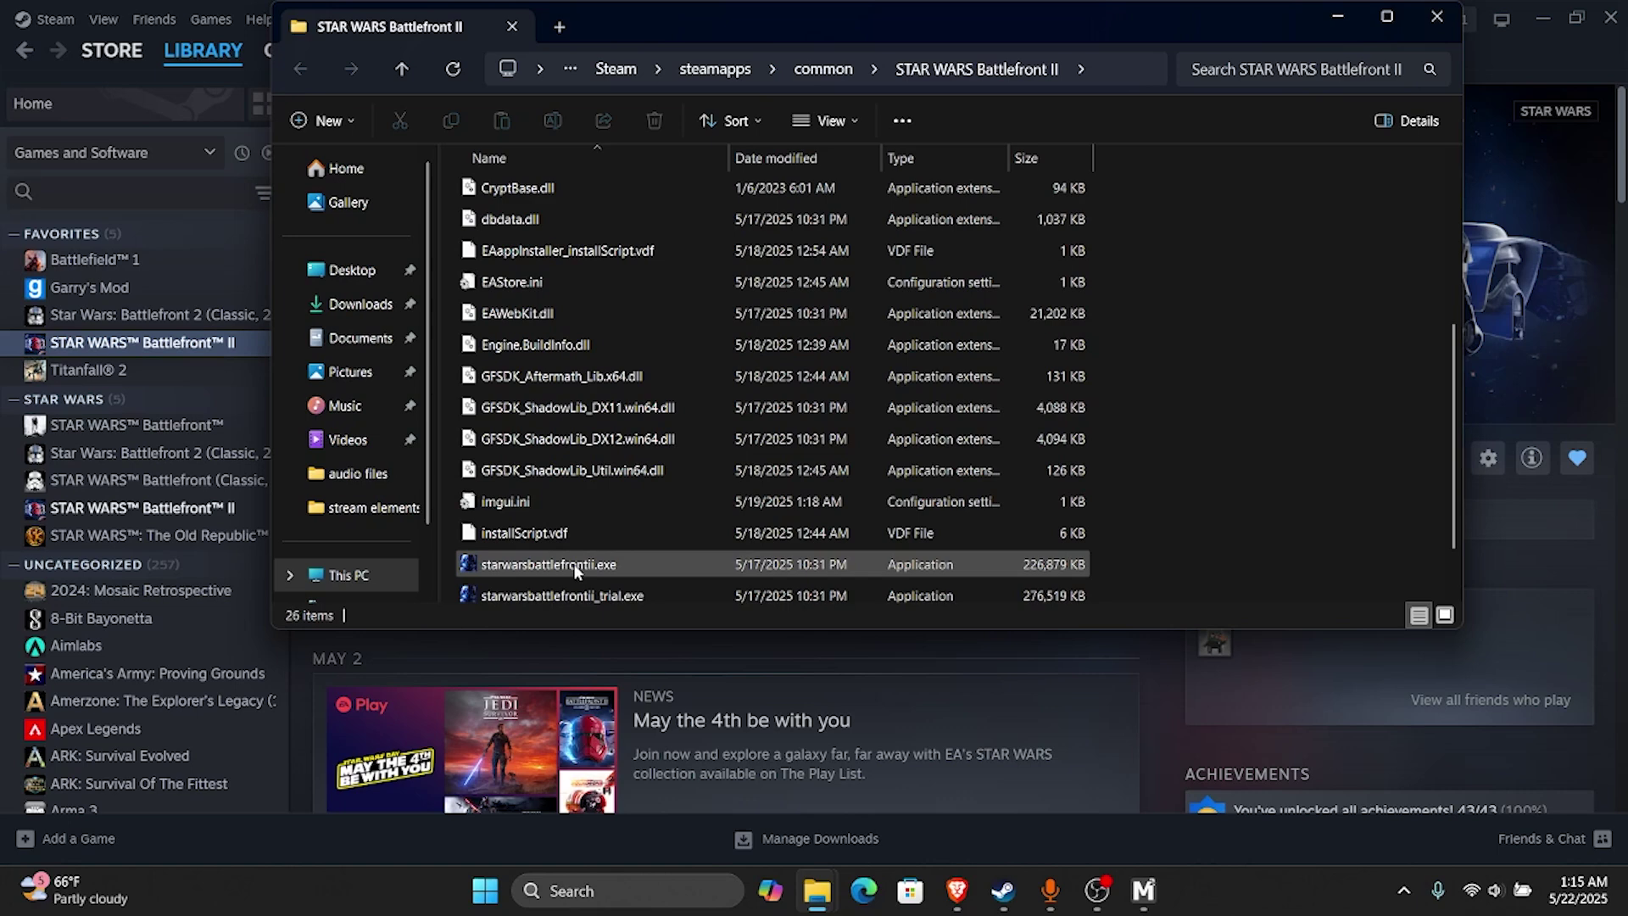
pyautogui.click(1436, 16)
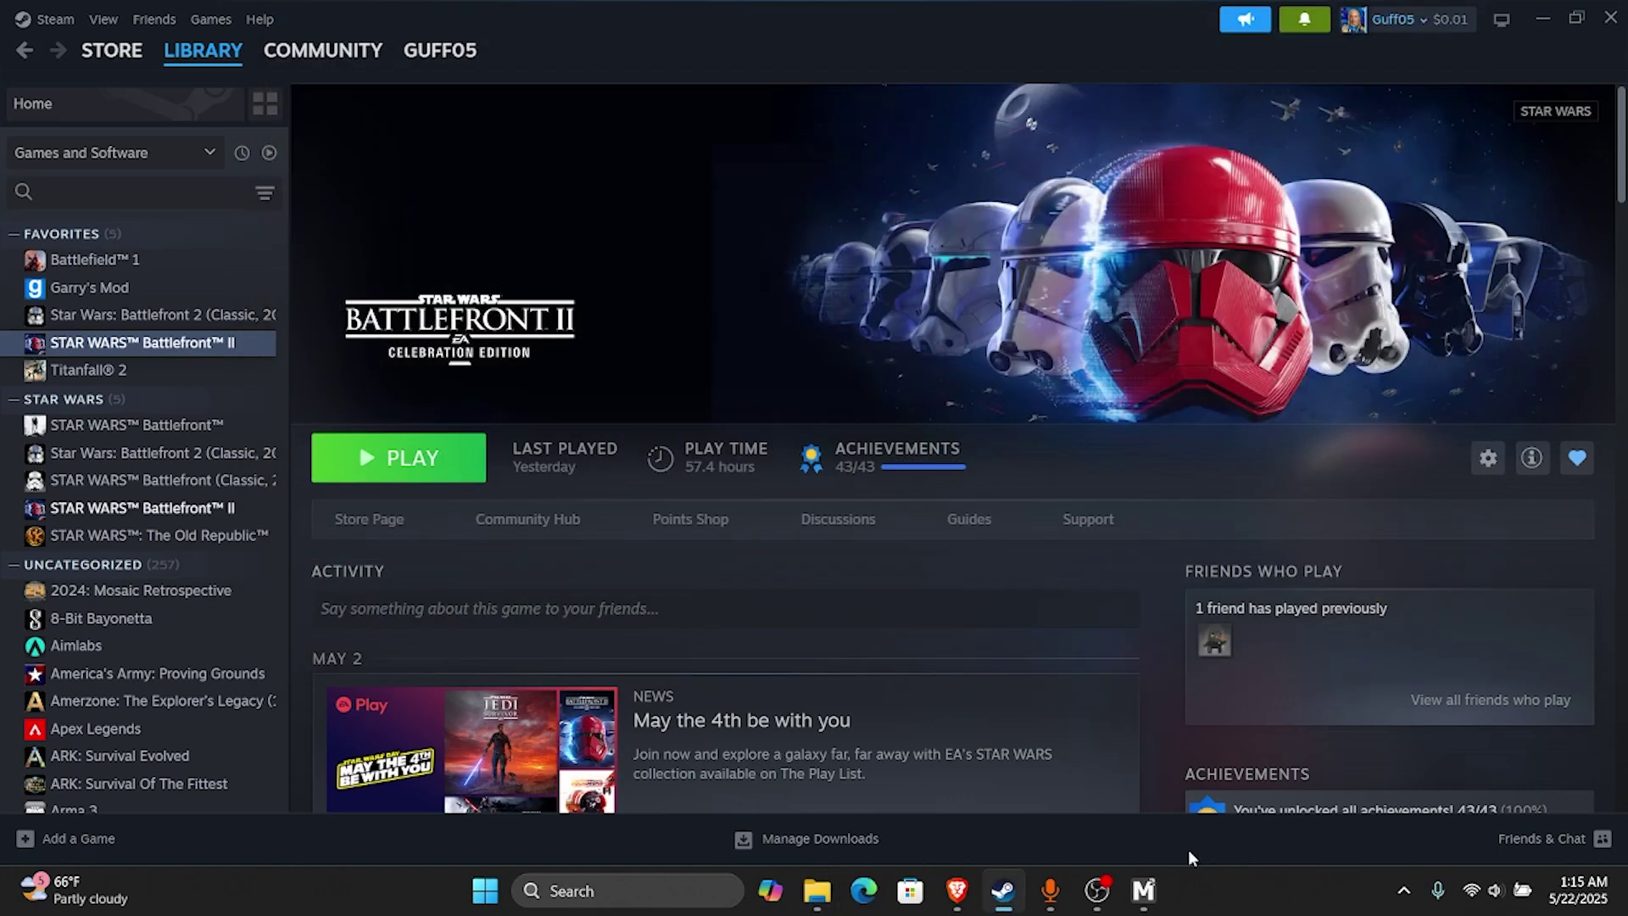
# - Switch to Frosty Mod Manager, load STAR WARS Battlefront II as the game to mod, and move its window fully into view
pyautogui.click(1142, 890)
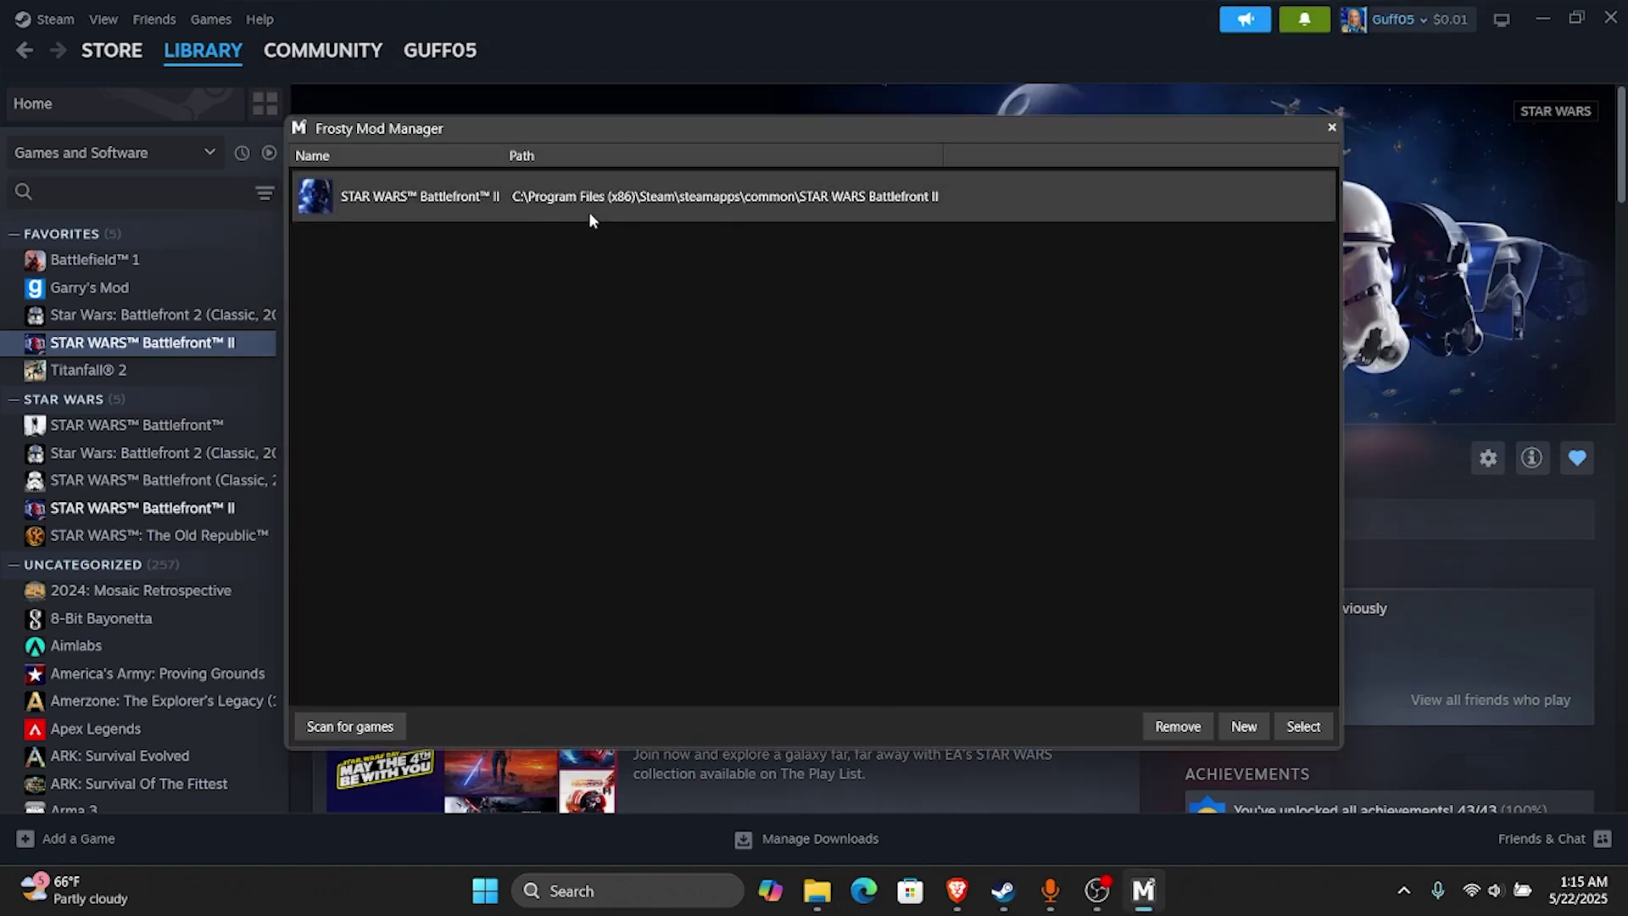
pyautogui.click(1295, 734)
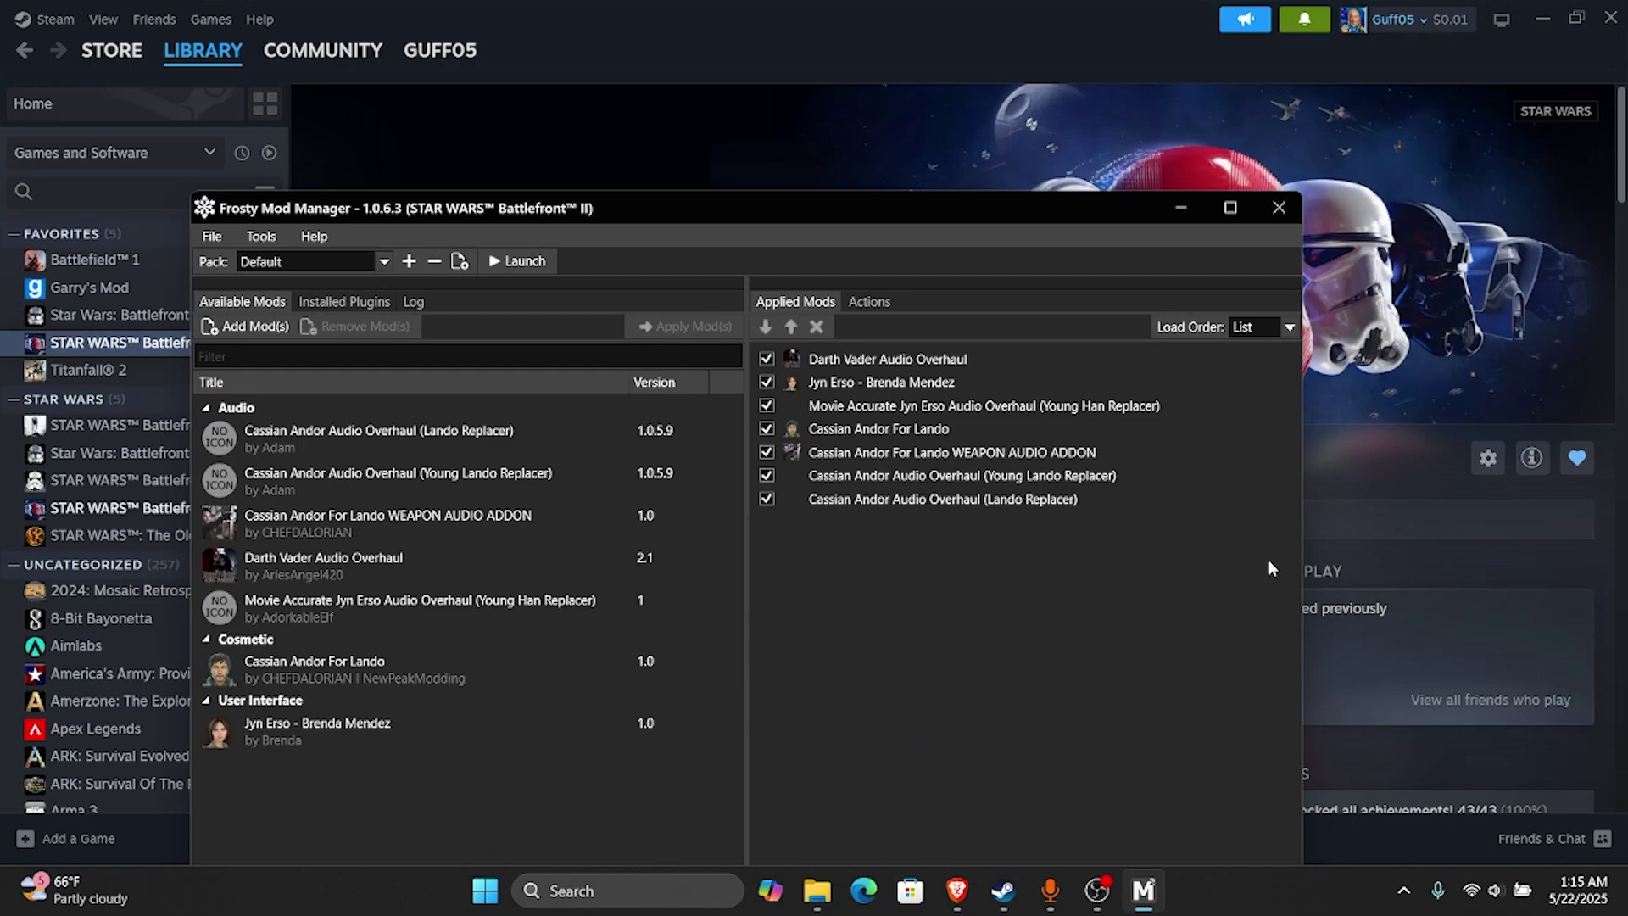
pyautogui.moveTo(750, 219); pyautogui.dragTo(753, 76)
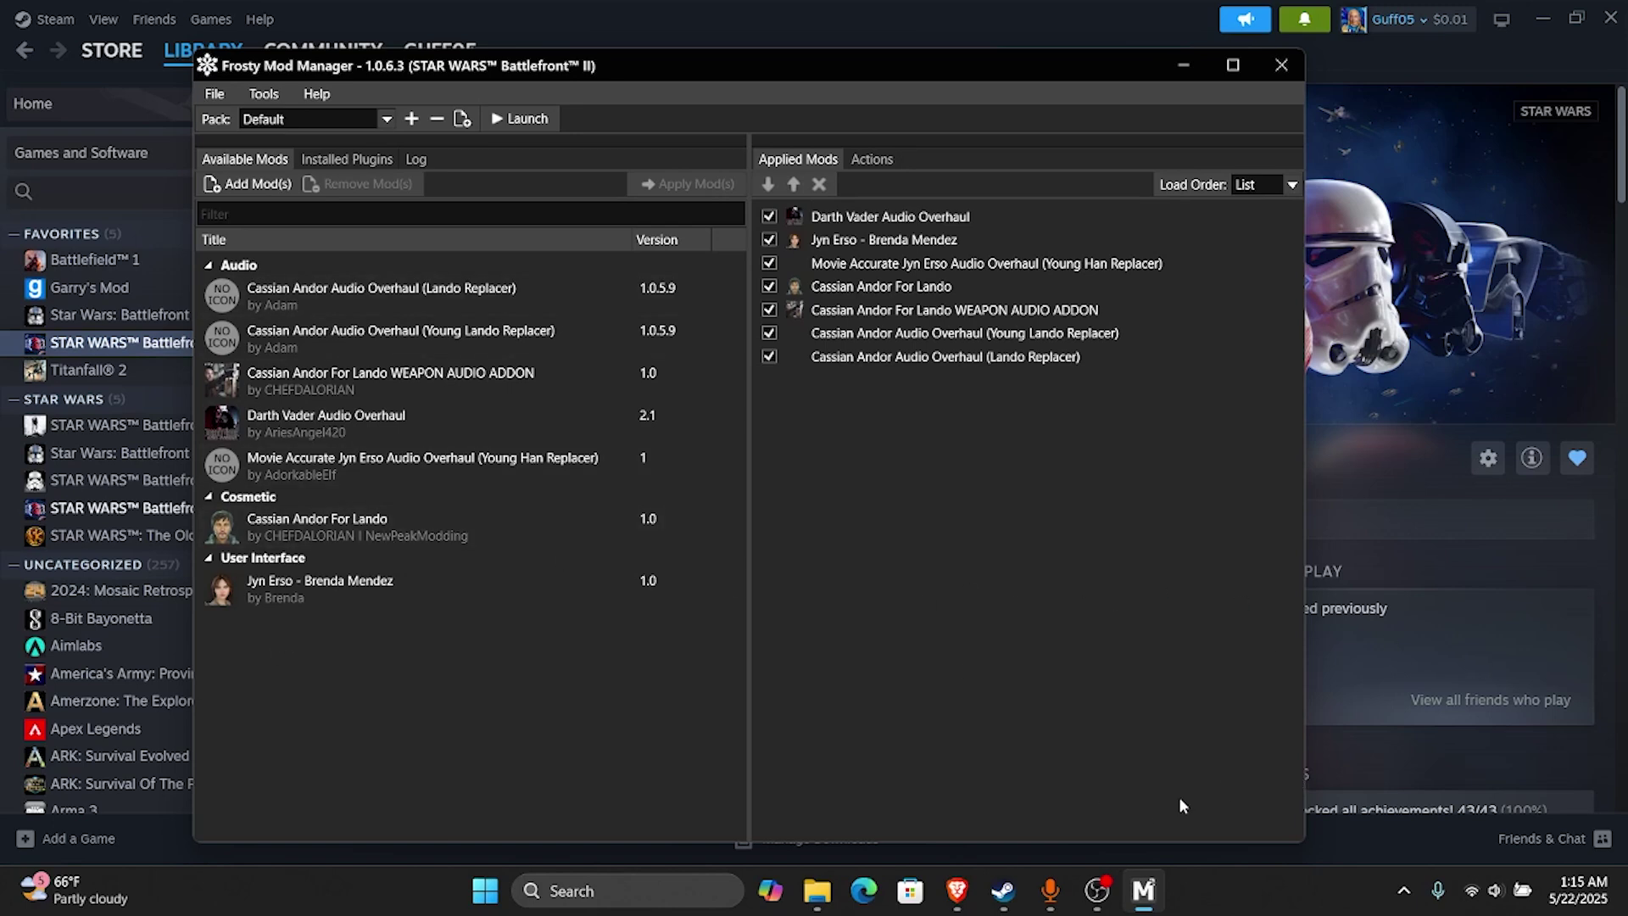
# - Switch to the Brave browser, open the Improved Darth Vader mod from the Nexus Mods results, and read its description
pyautogui.click(961, 907)
pyautogui.click(632, 20)
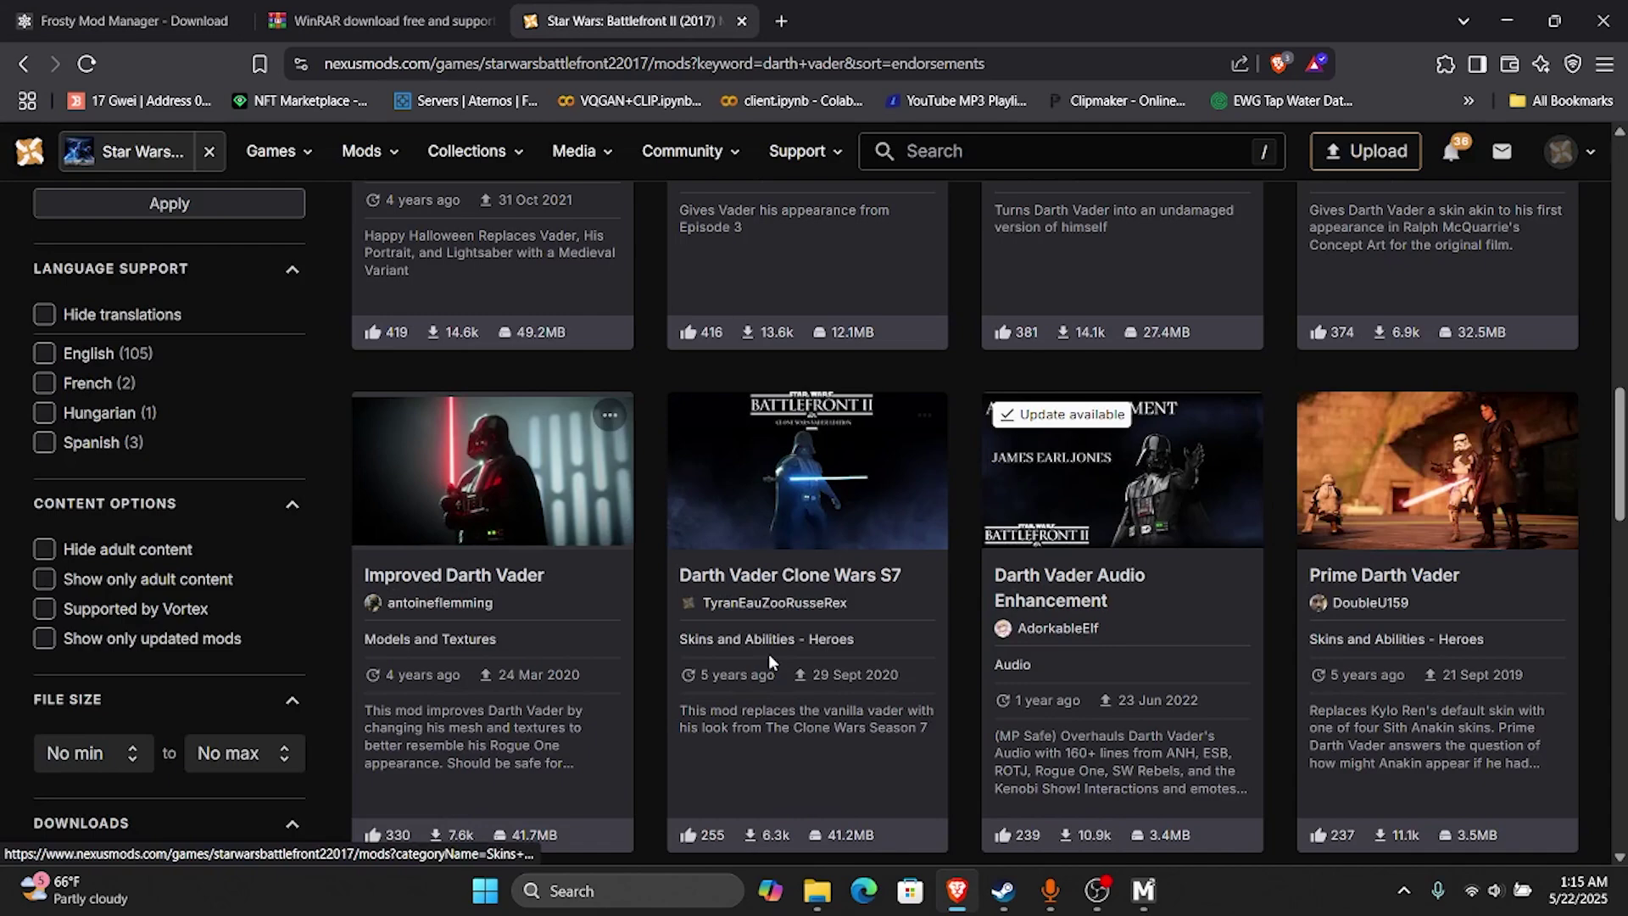
pyautogui.click(428, 580)
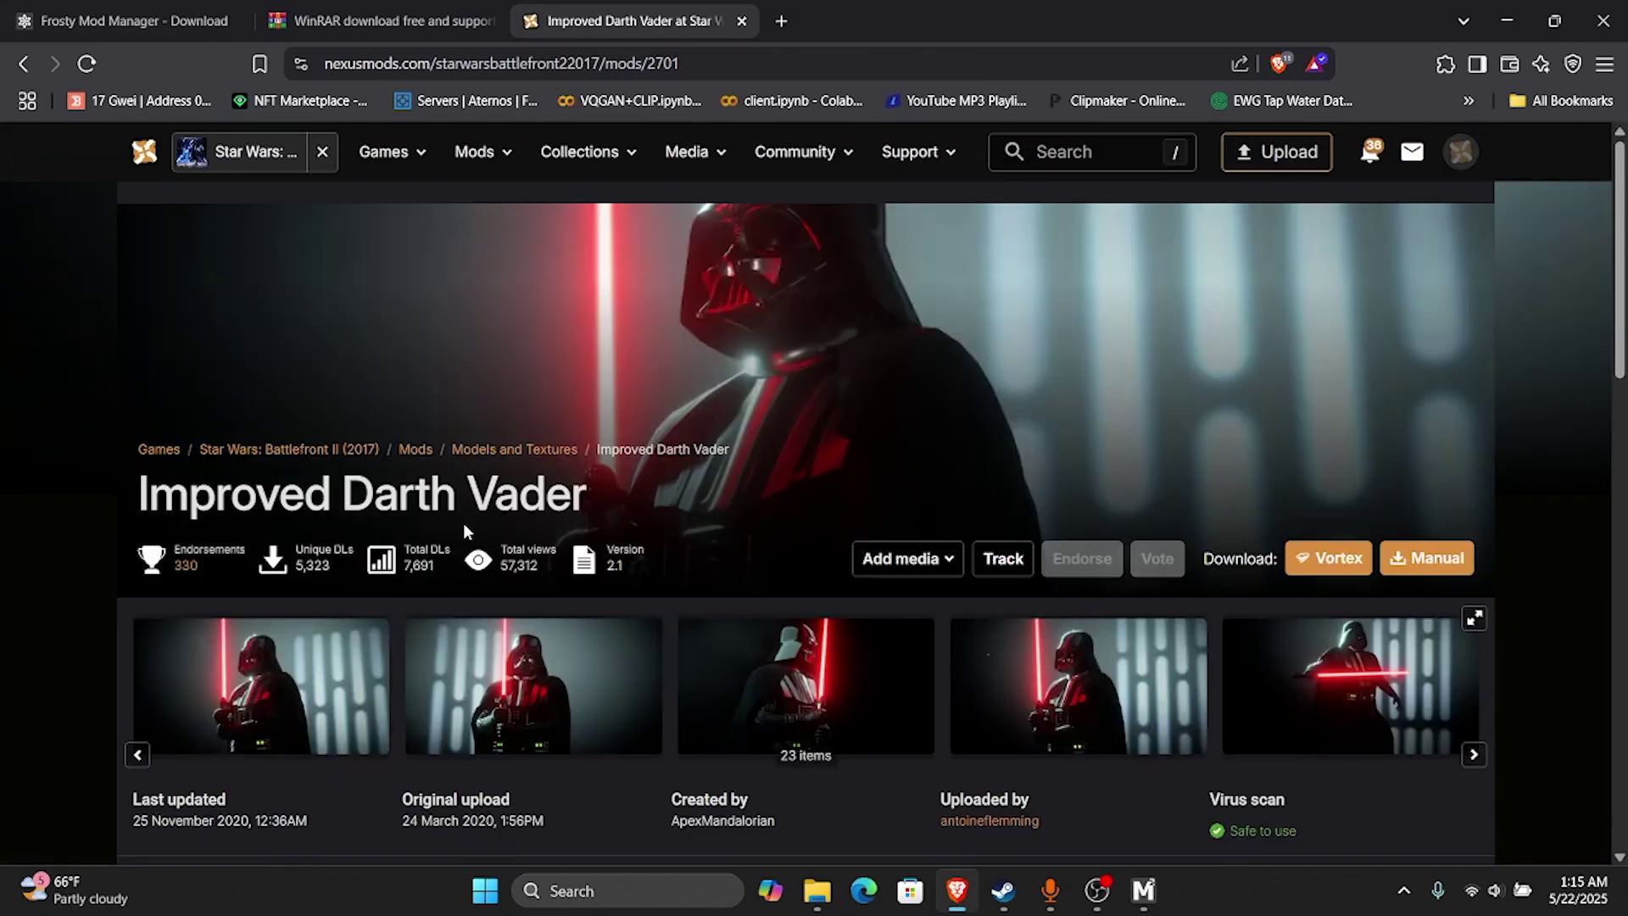
pyautogui.scroll(-7, 596, 543)
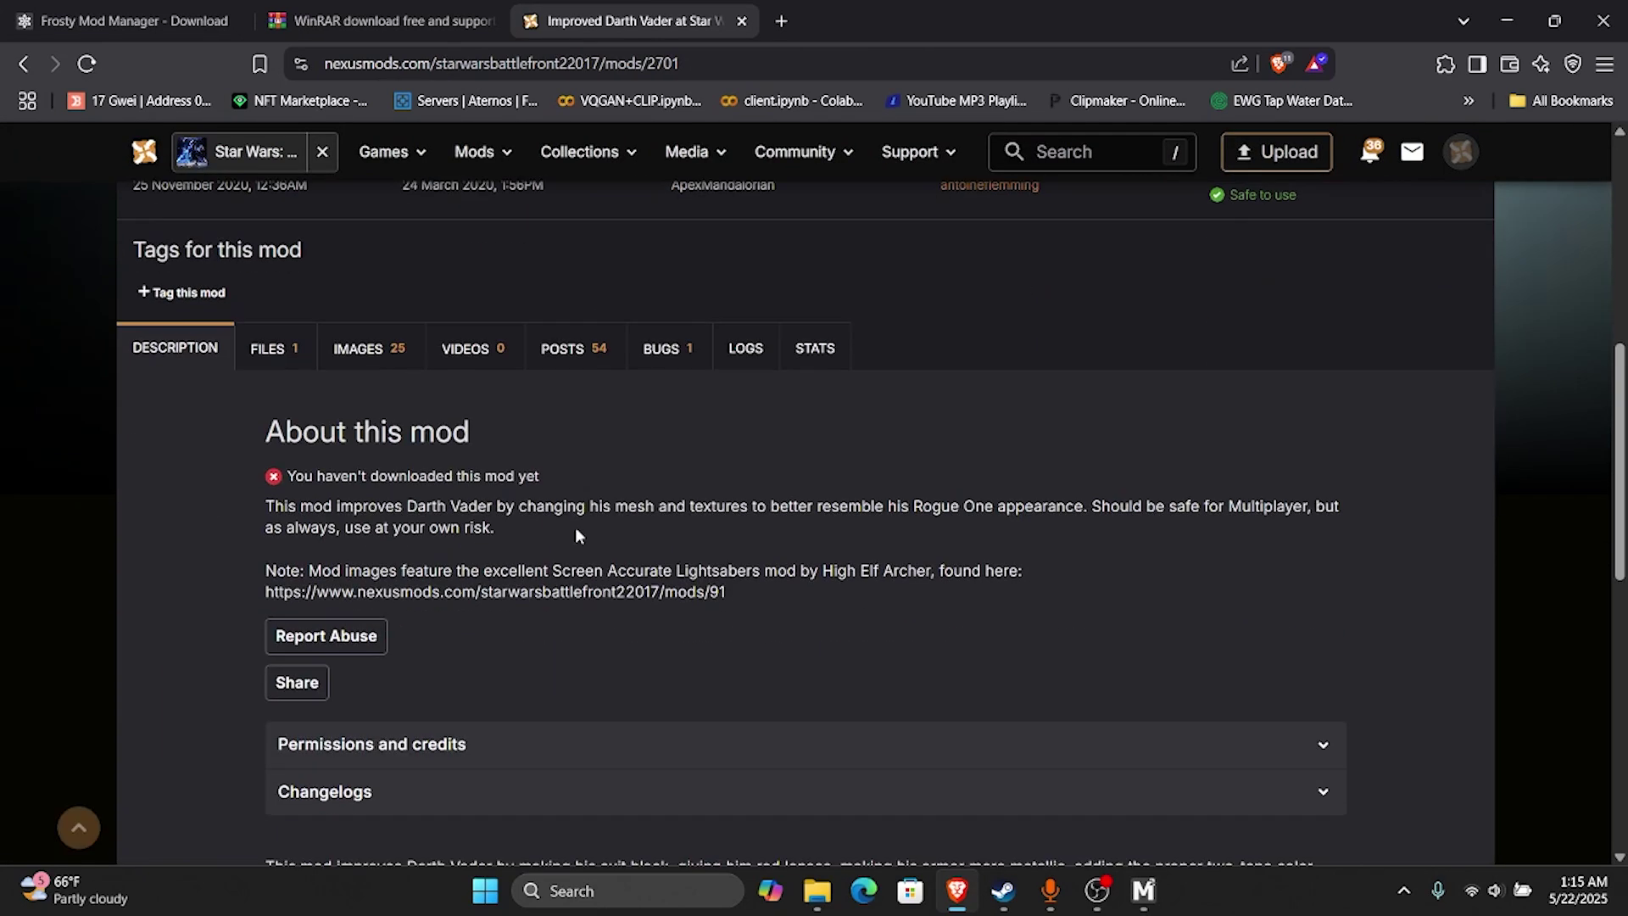
pyautogui.scroll(-3, 575, 534)
pyautogui.scroll(3, 410, 465)
# - Start a manual download of the Improved Darth Vader main file using the free slow option
pyautogui.click(271, 349)
pyautogui.scroll(-2, 847, 470)
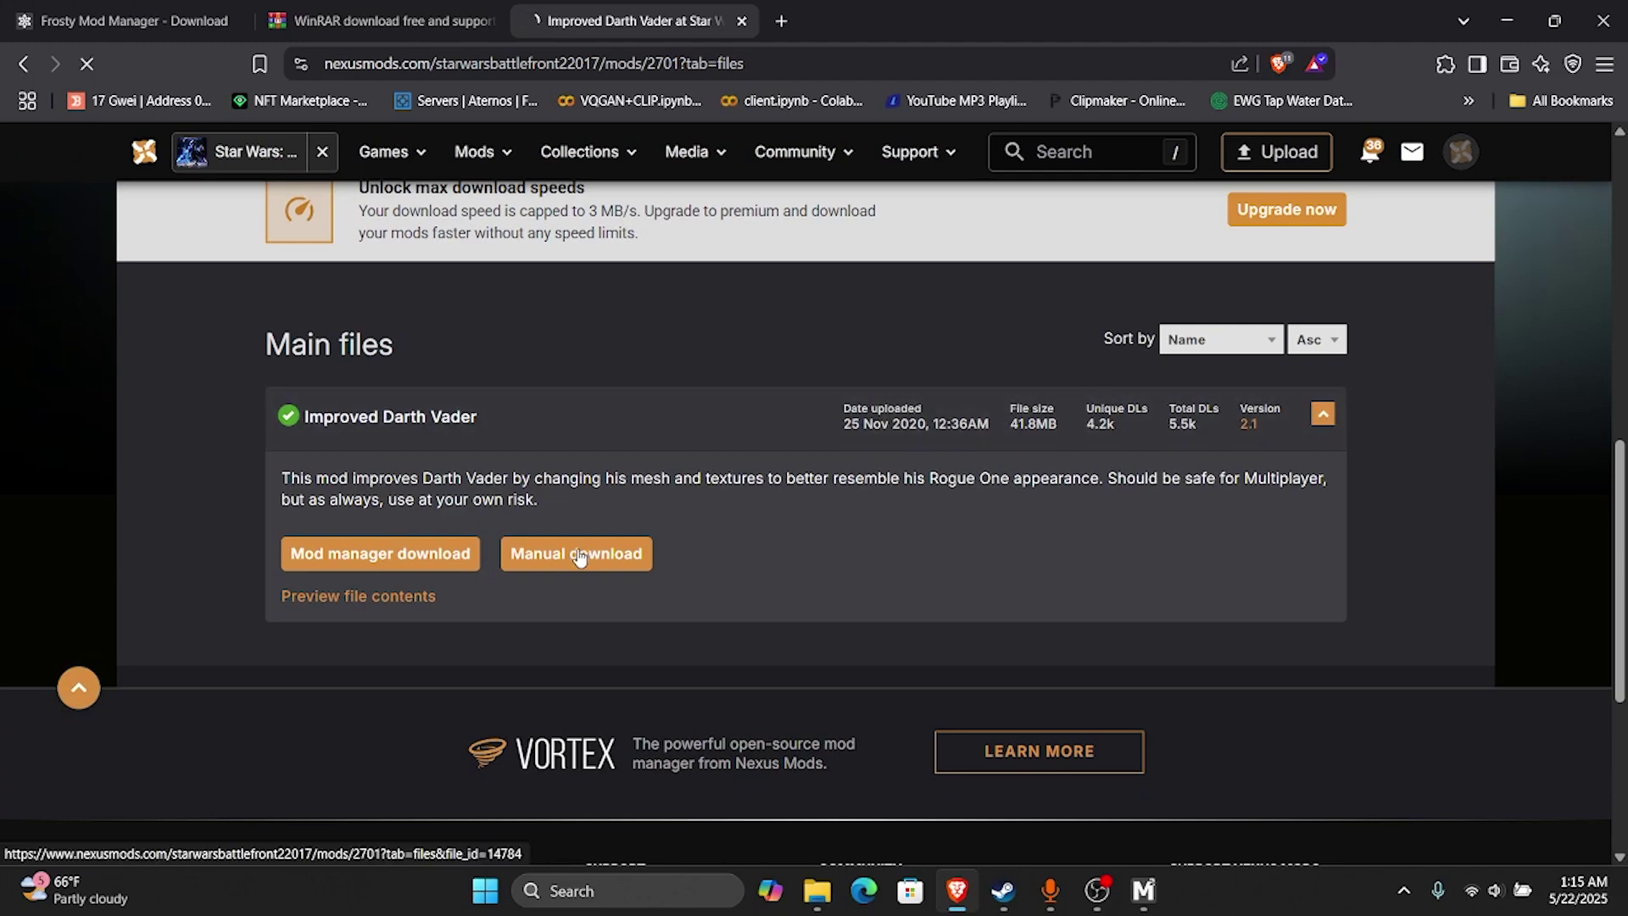
pyautogui.scroll(-1, 847, 610)
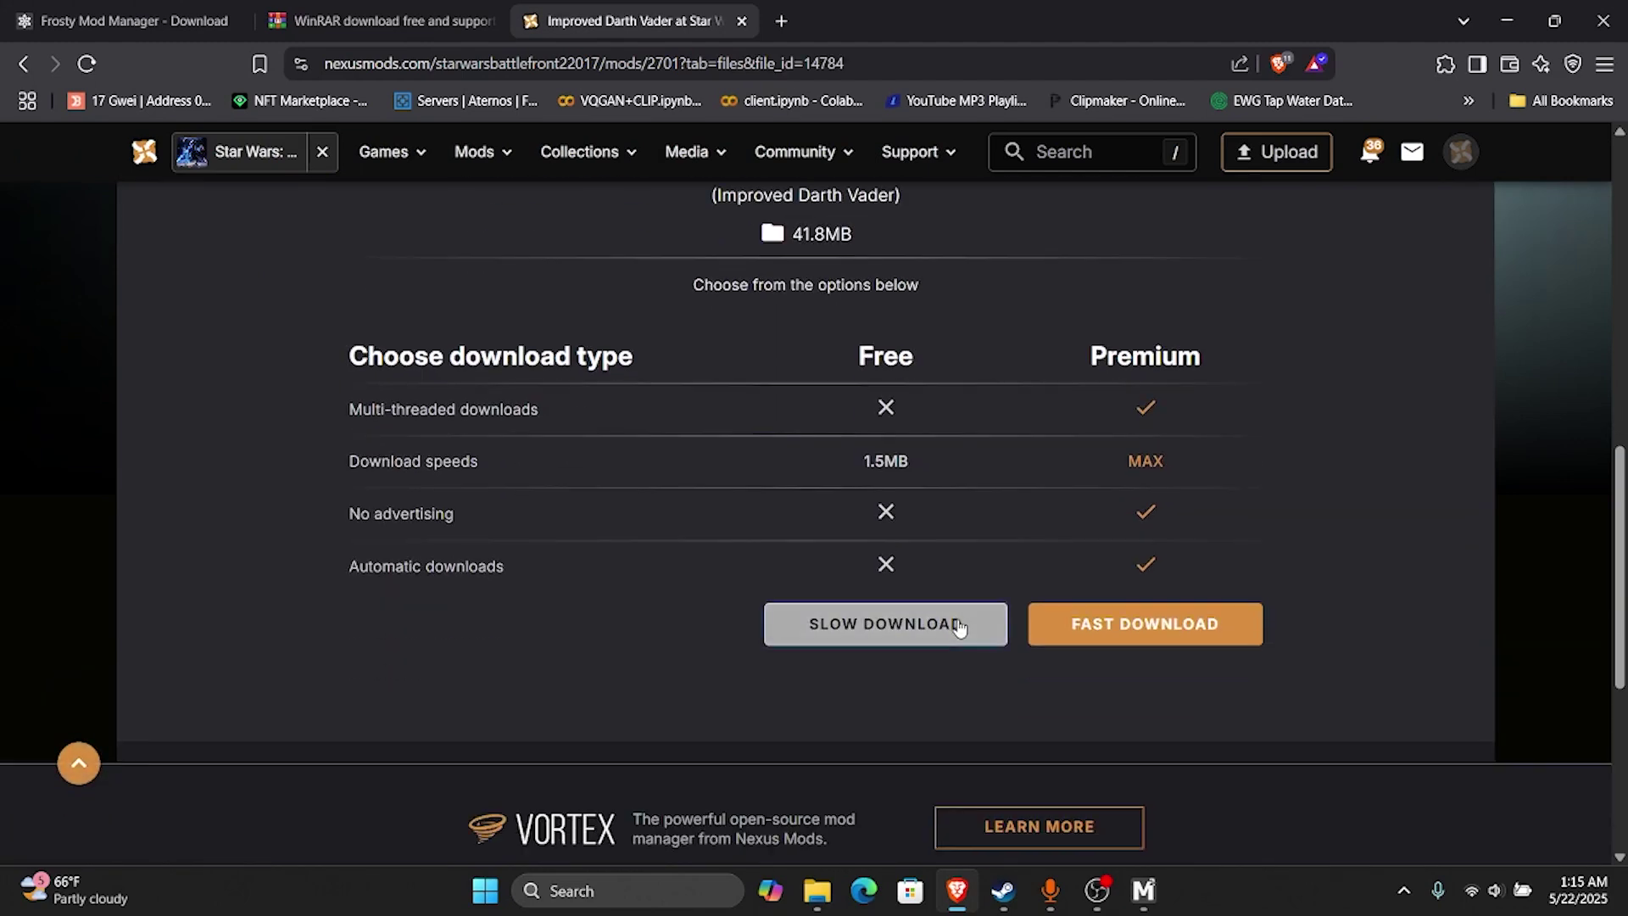
pyautogui.click(959, 626)
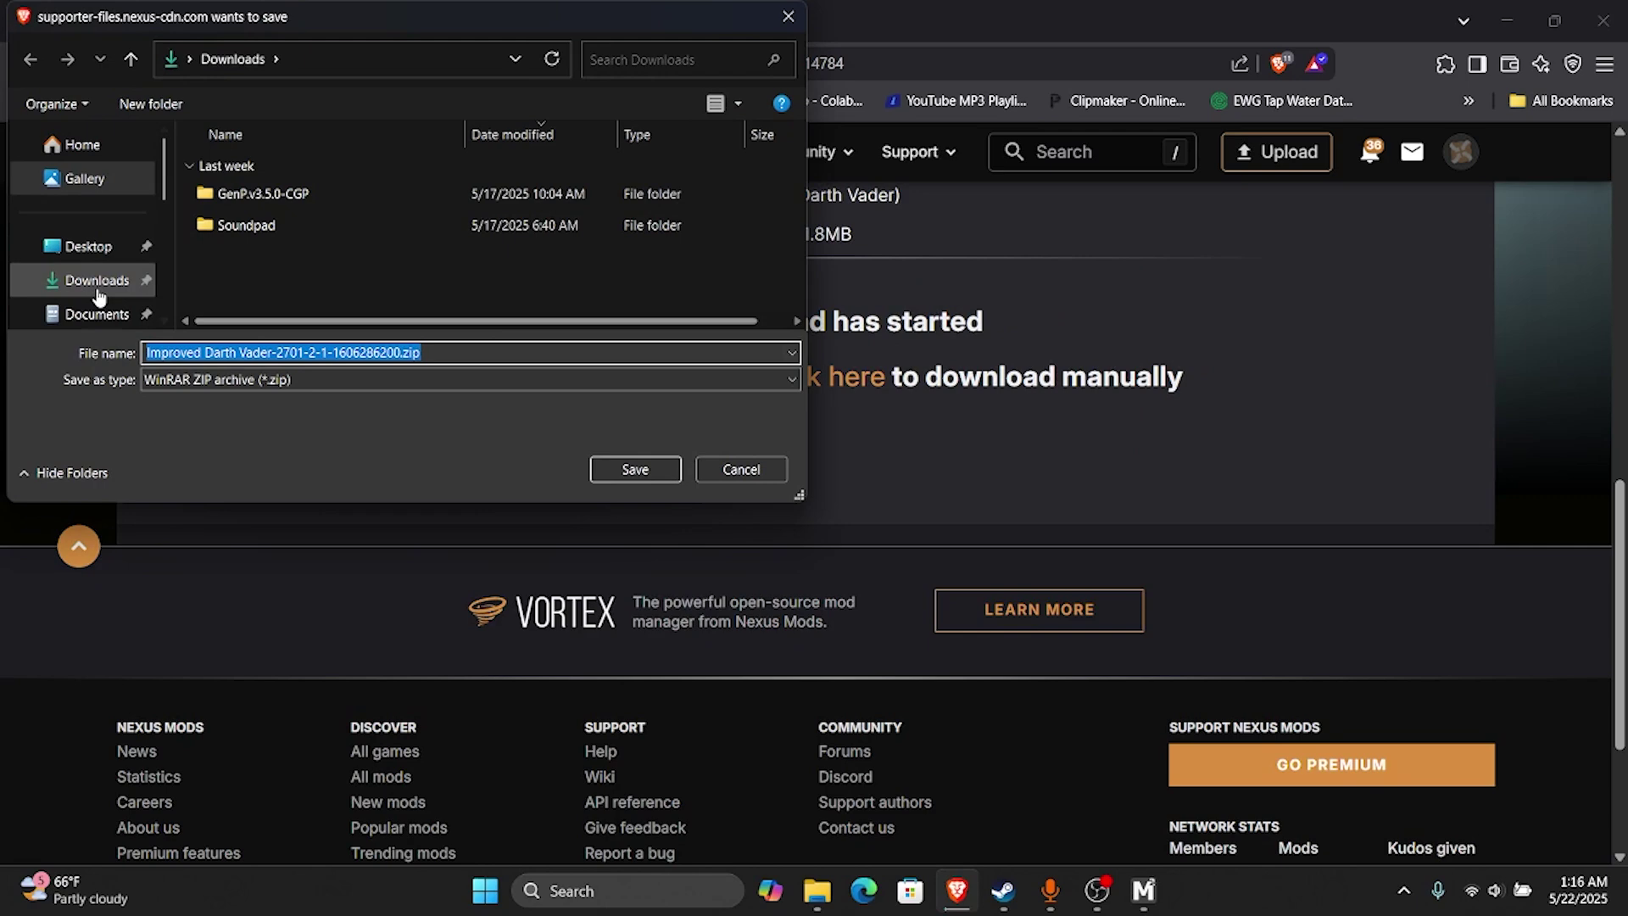
# - Save Improved Darth Vader-2701-2-1-1606286200.zip in the battlefront mods folder on the Desktop
pyautogui.click(91, 294)
pyautogui.click(85, 248)
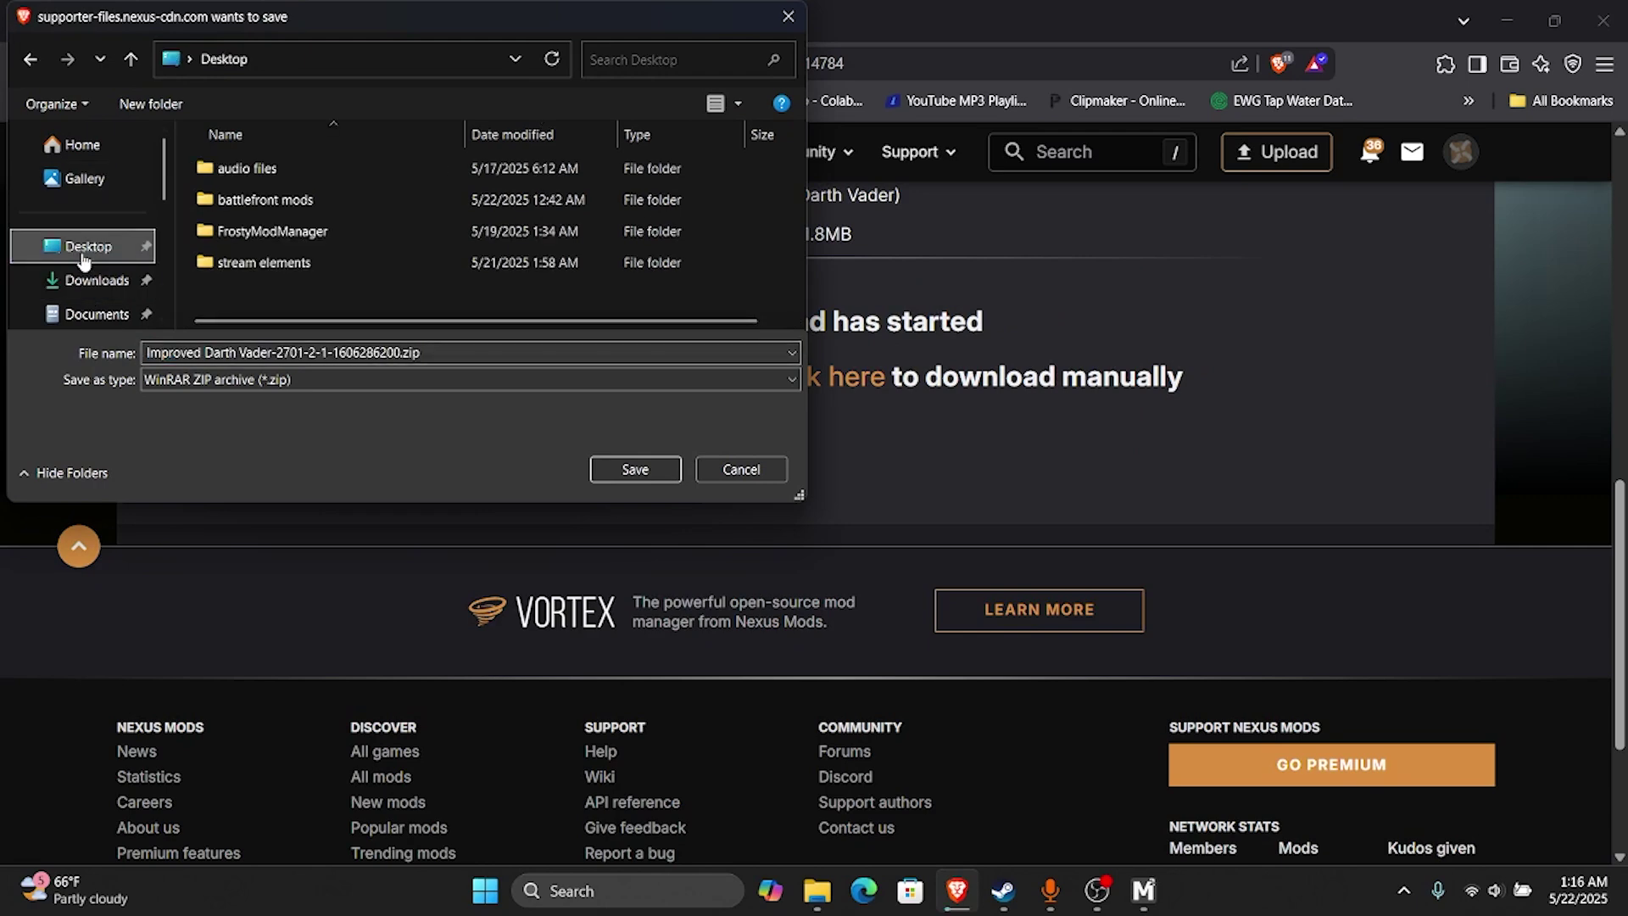
pyautogui.doubleClick(247, 207)
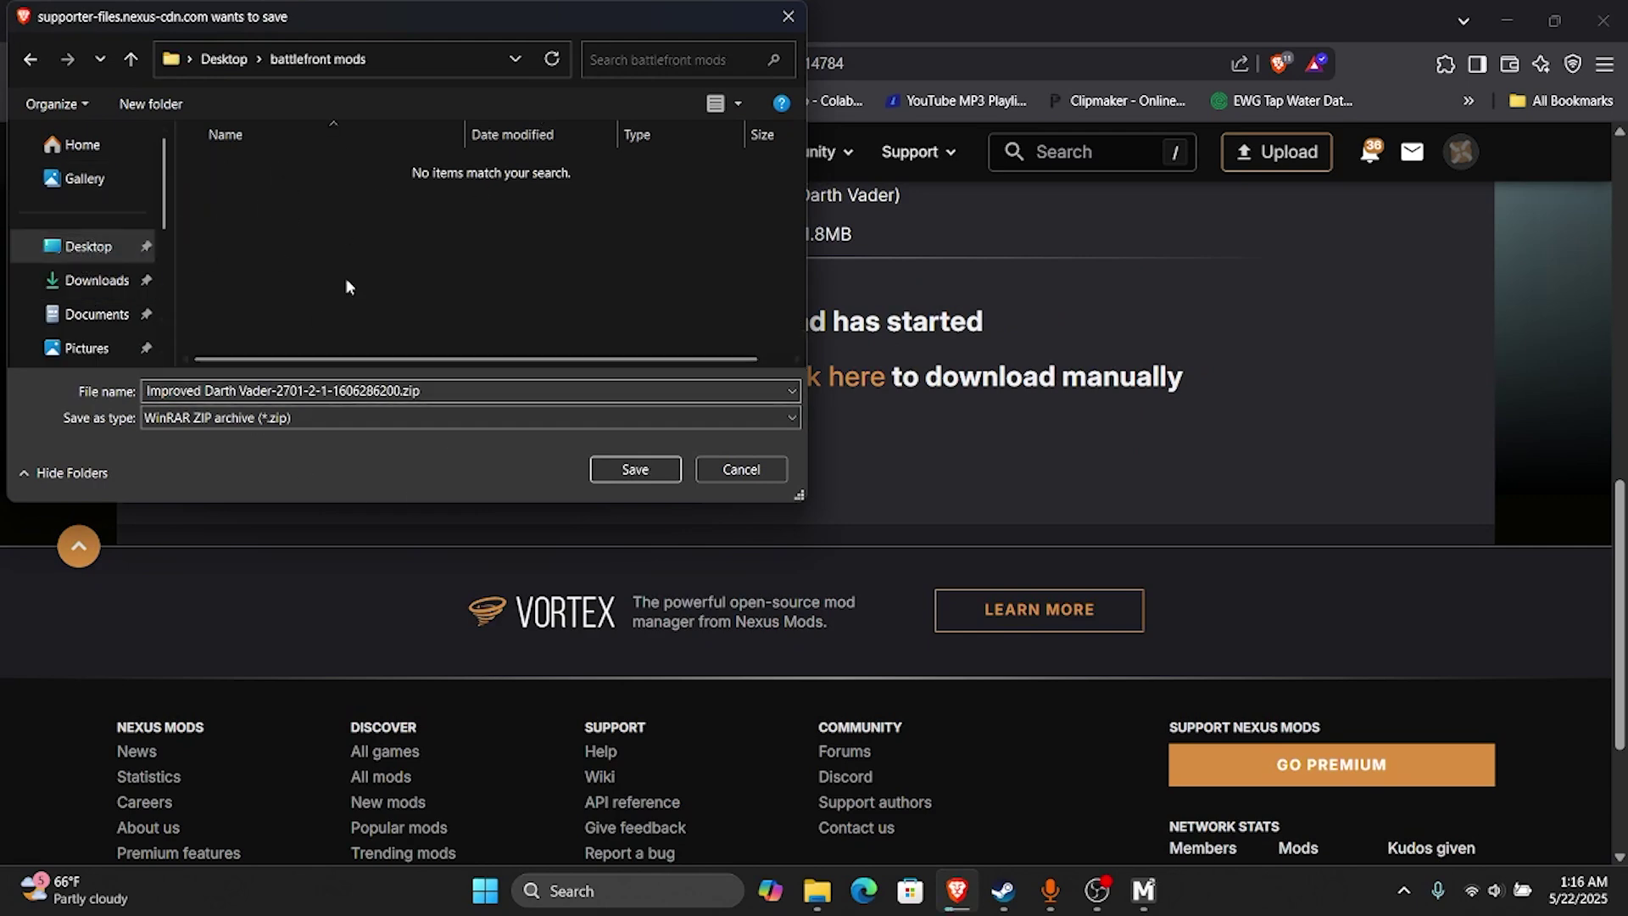
pyautogui.click(603, 468)
# - Switch to File Explorer and open the battlefront mods folder on the Desktop
pyautogui.click(817, 890)
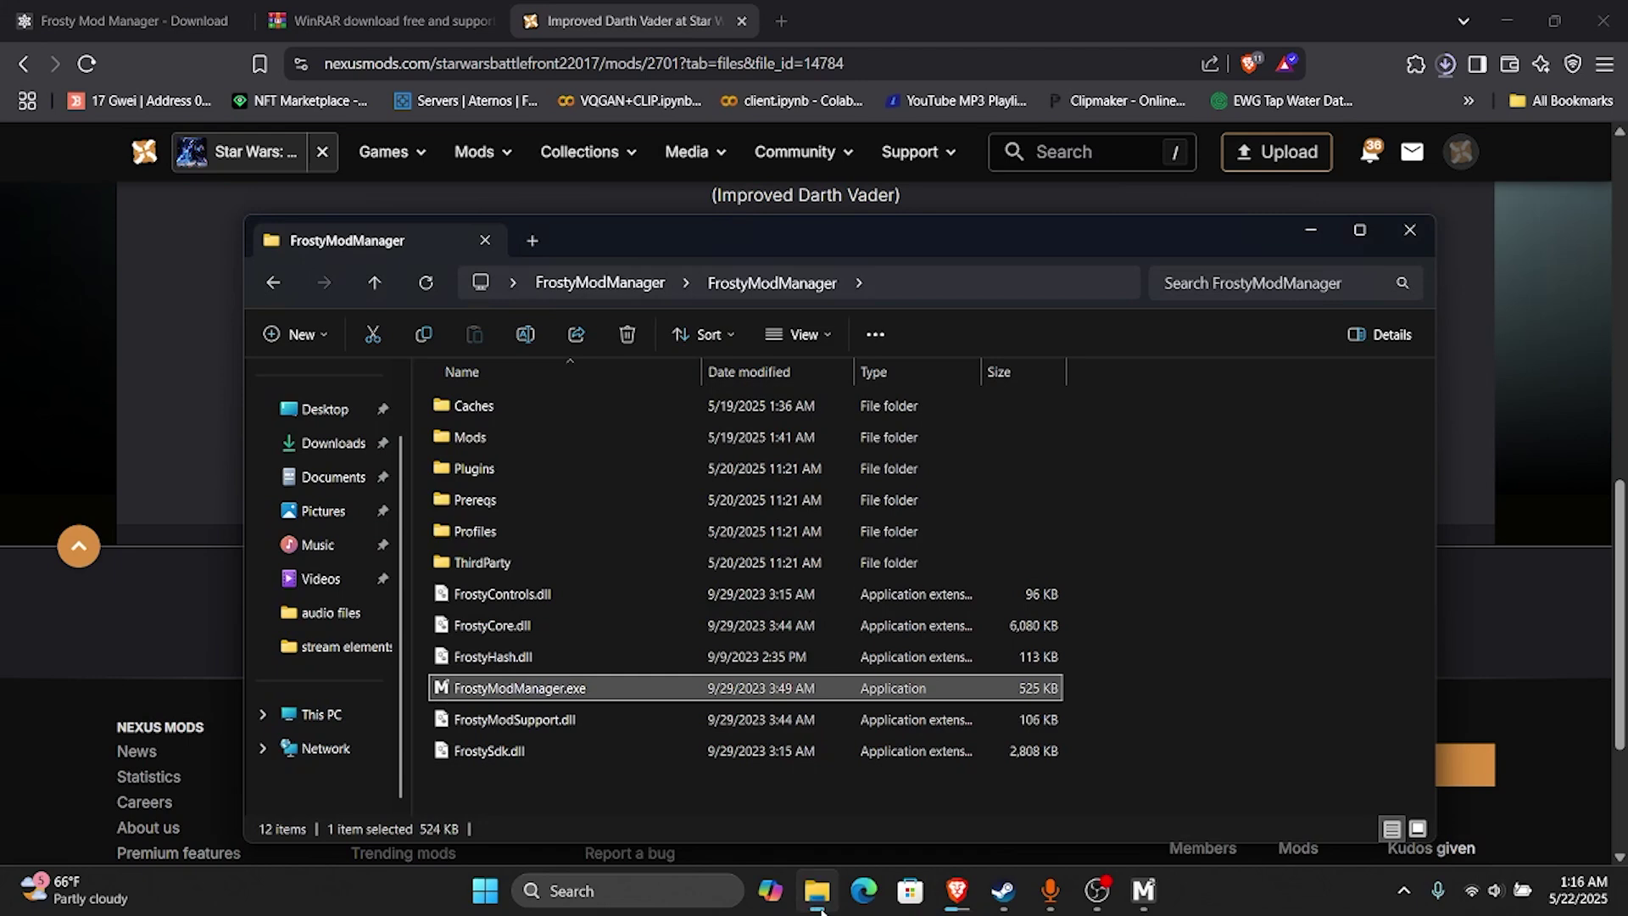
pyautogui.click(273, 282)
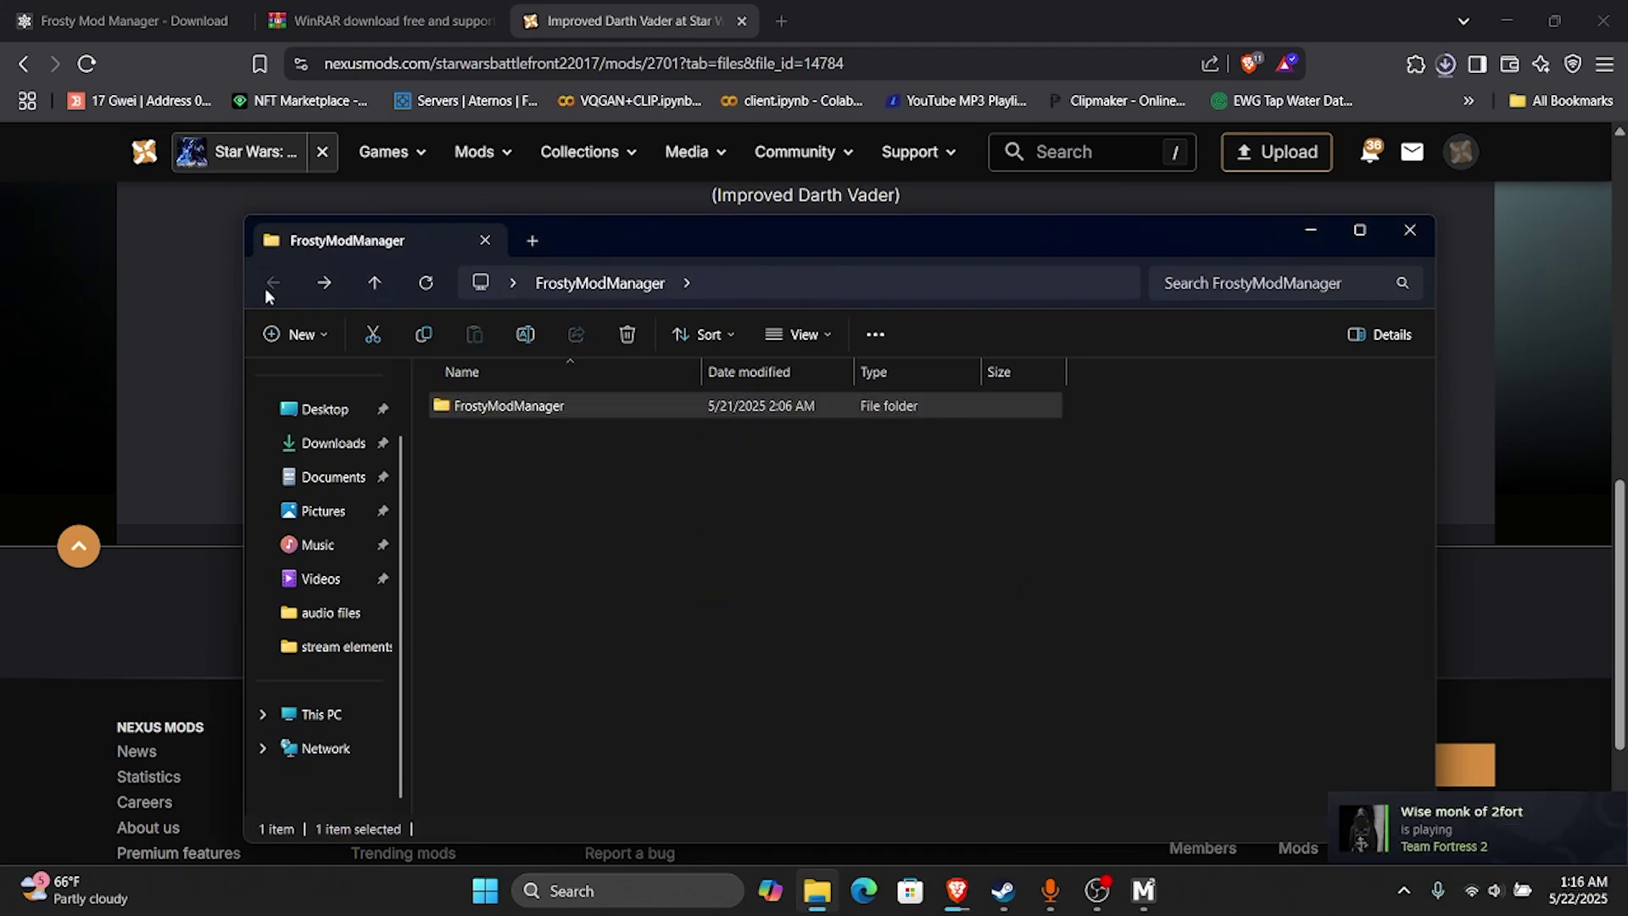
pyautogui.click(324, 408)
pyautogui.doubleClick(598, 439)
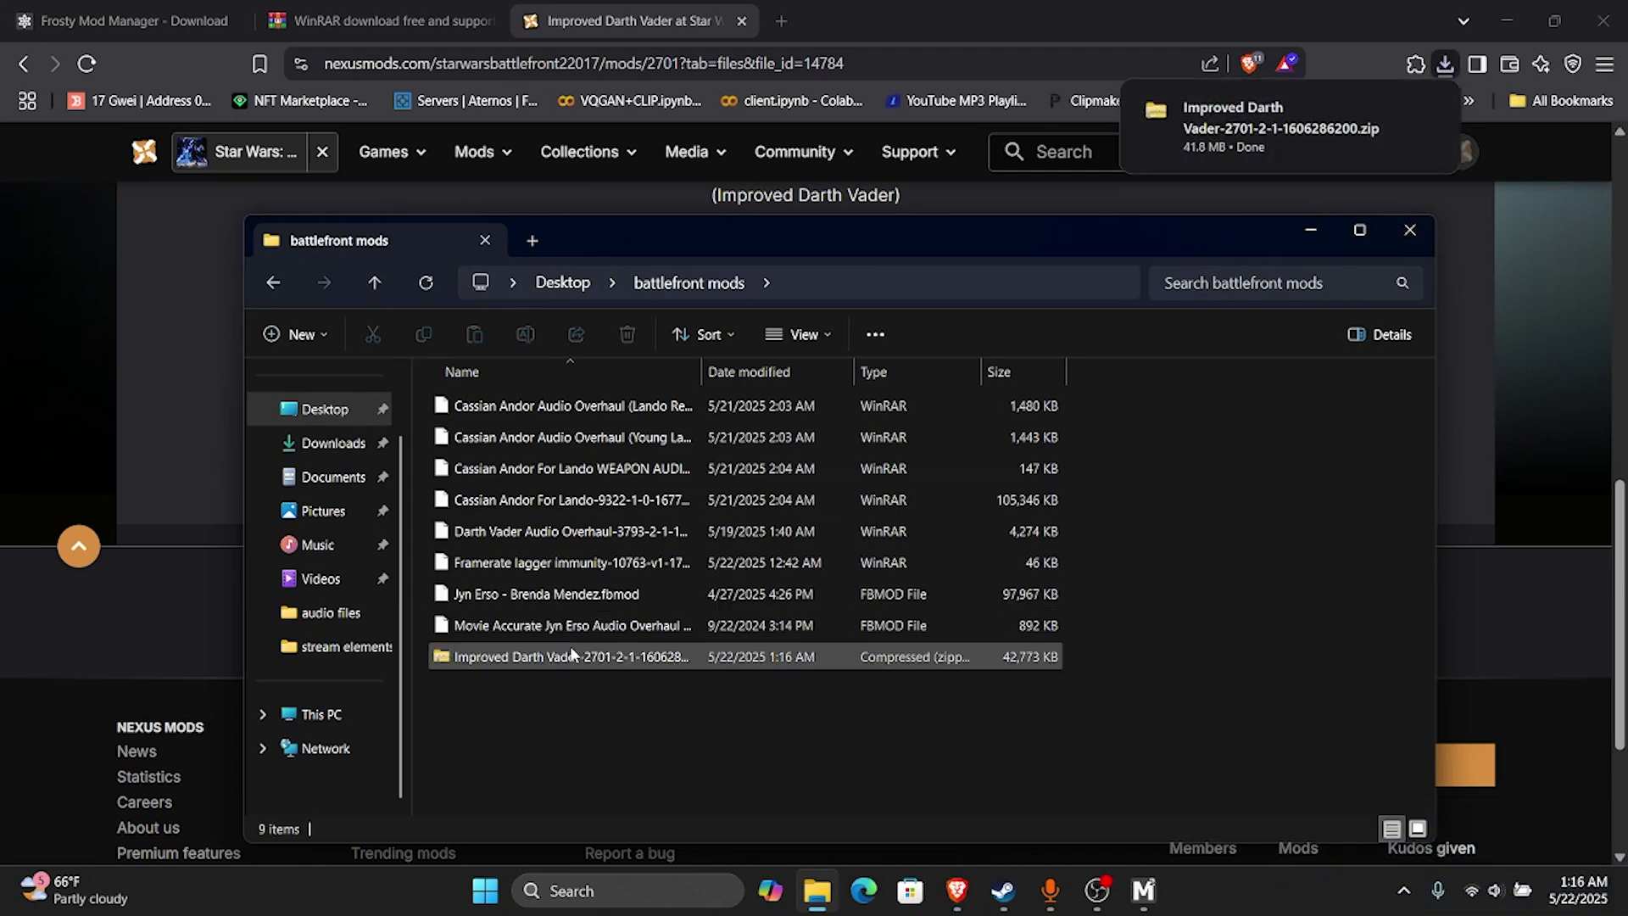
# - Extract the Improved Darth Vader zip into its own folder with WinRAR and delete the original zip file
pyautogui.rightClick(571, 656)
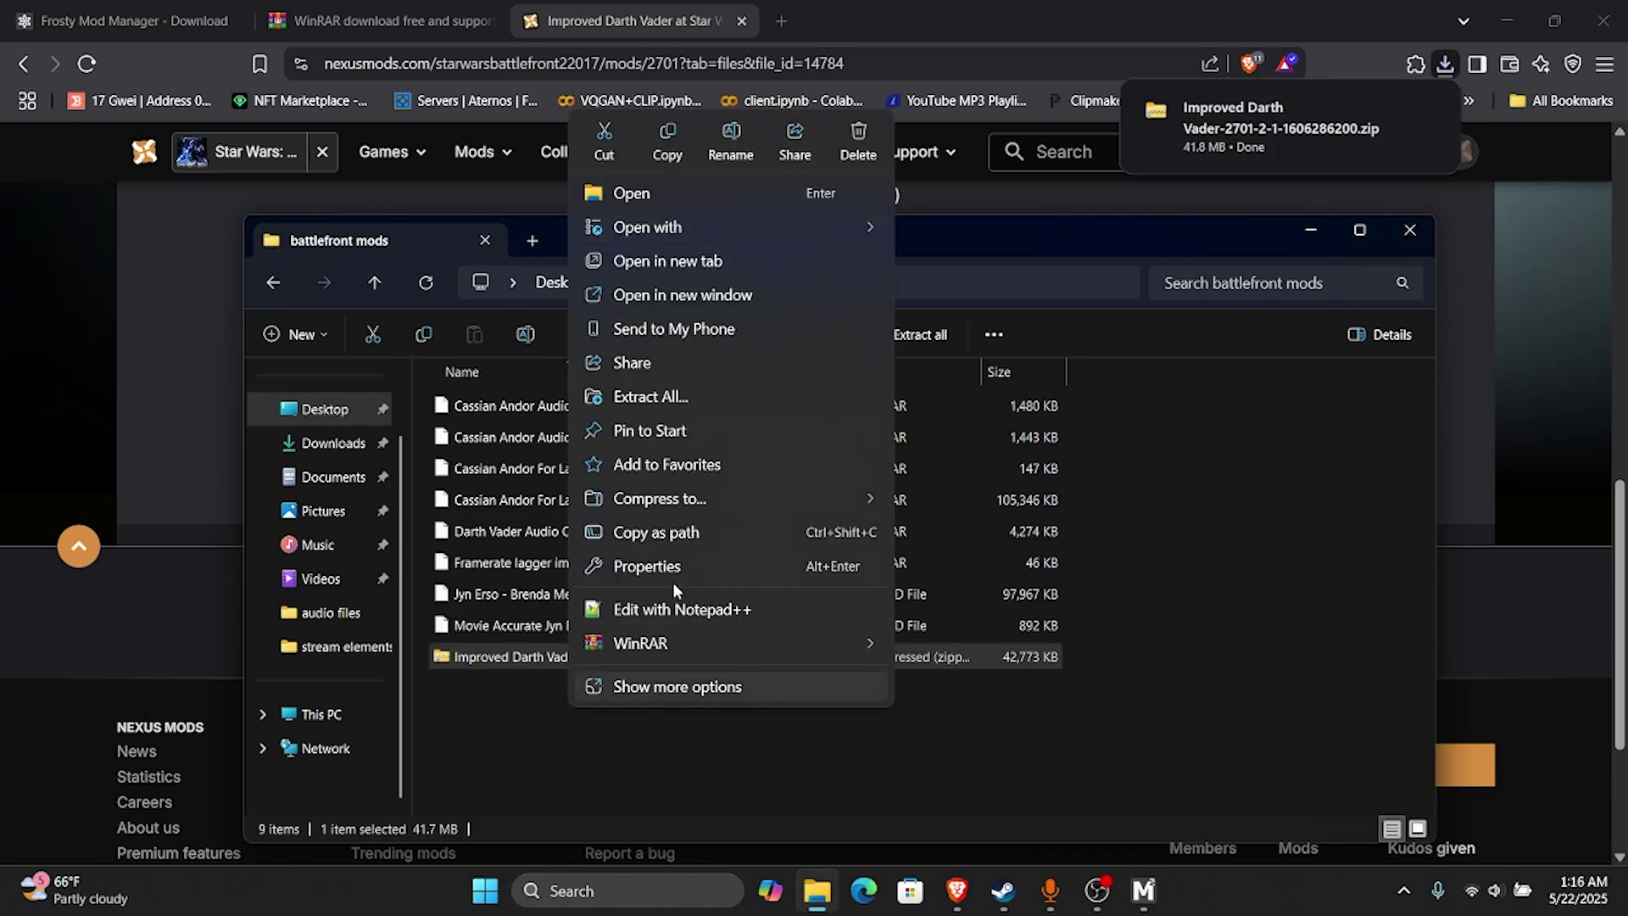
pyautogui.moveTo(692, 639)
pyautogui.click(1055, 724)
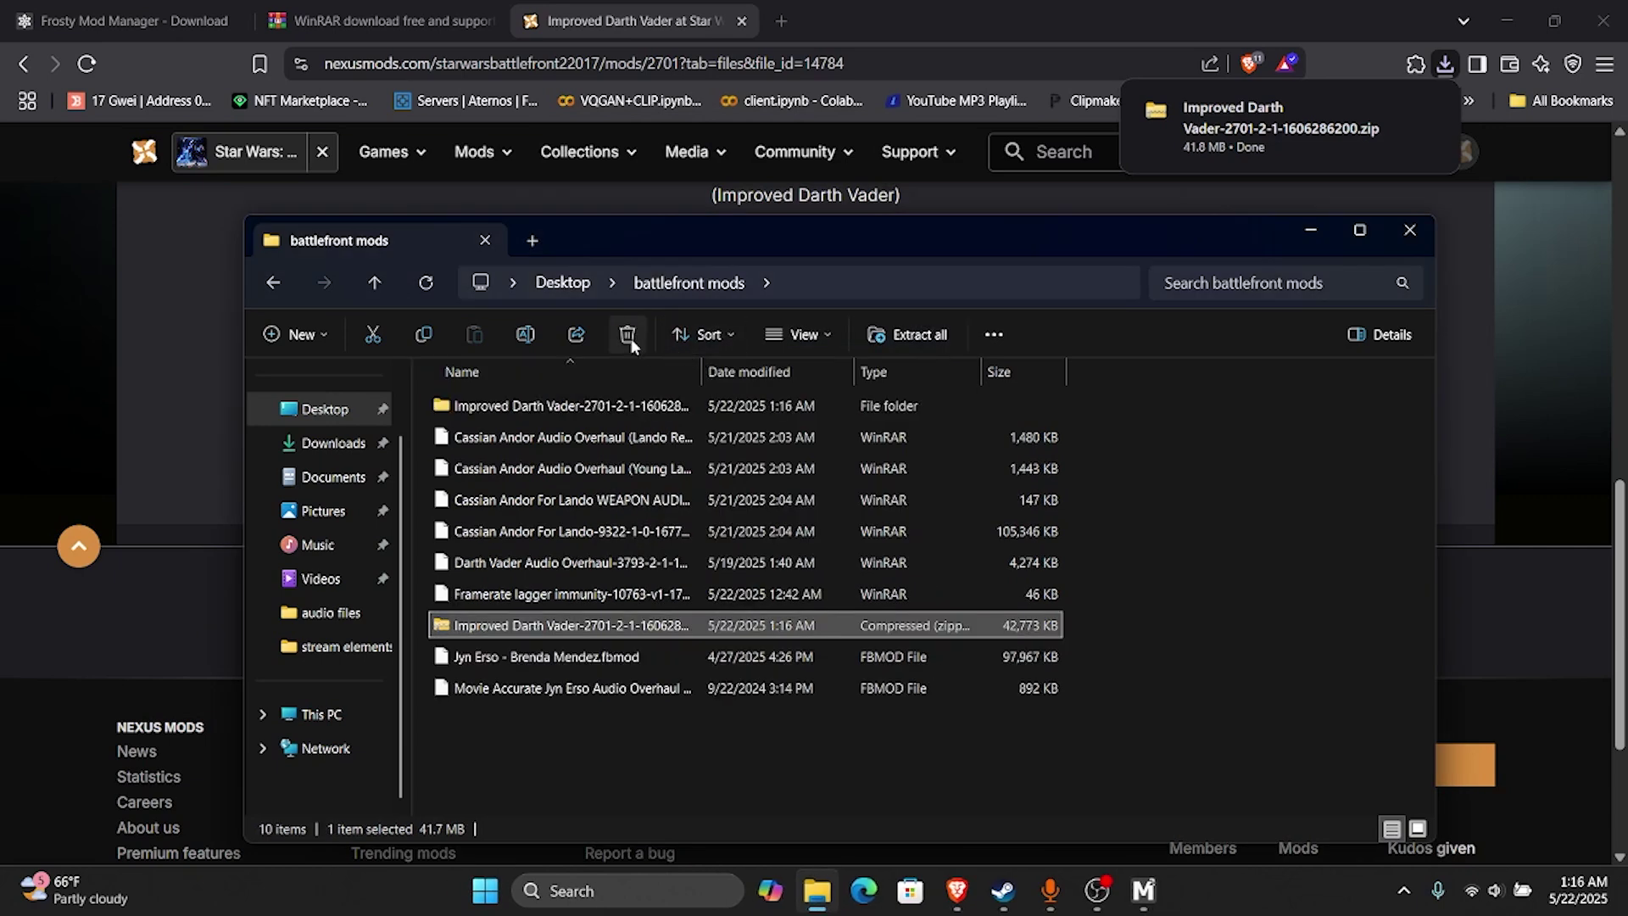
pyautogui.click(628, 335)
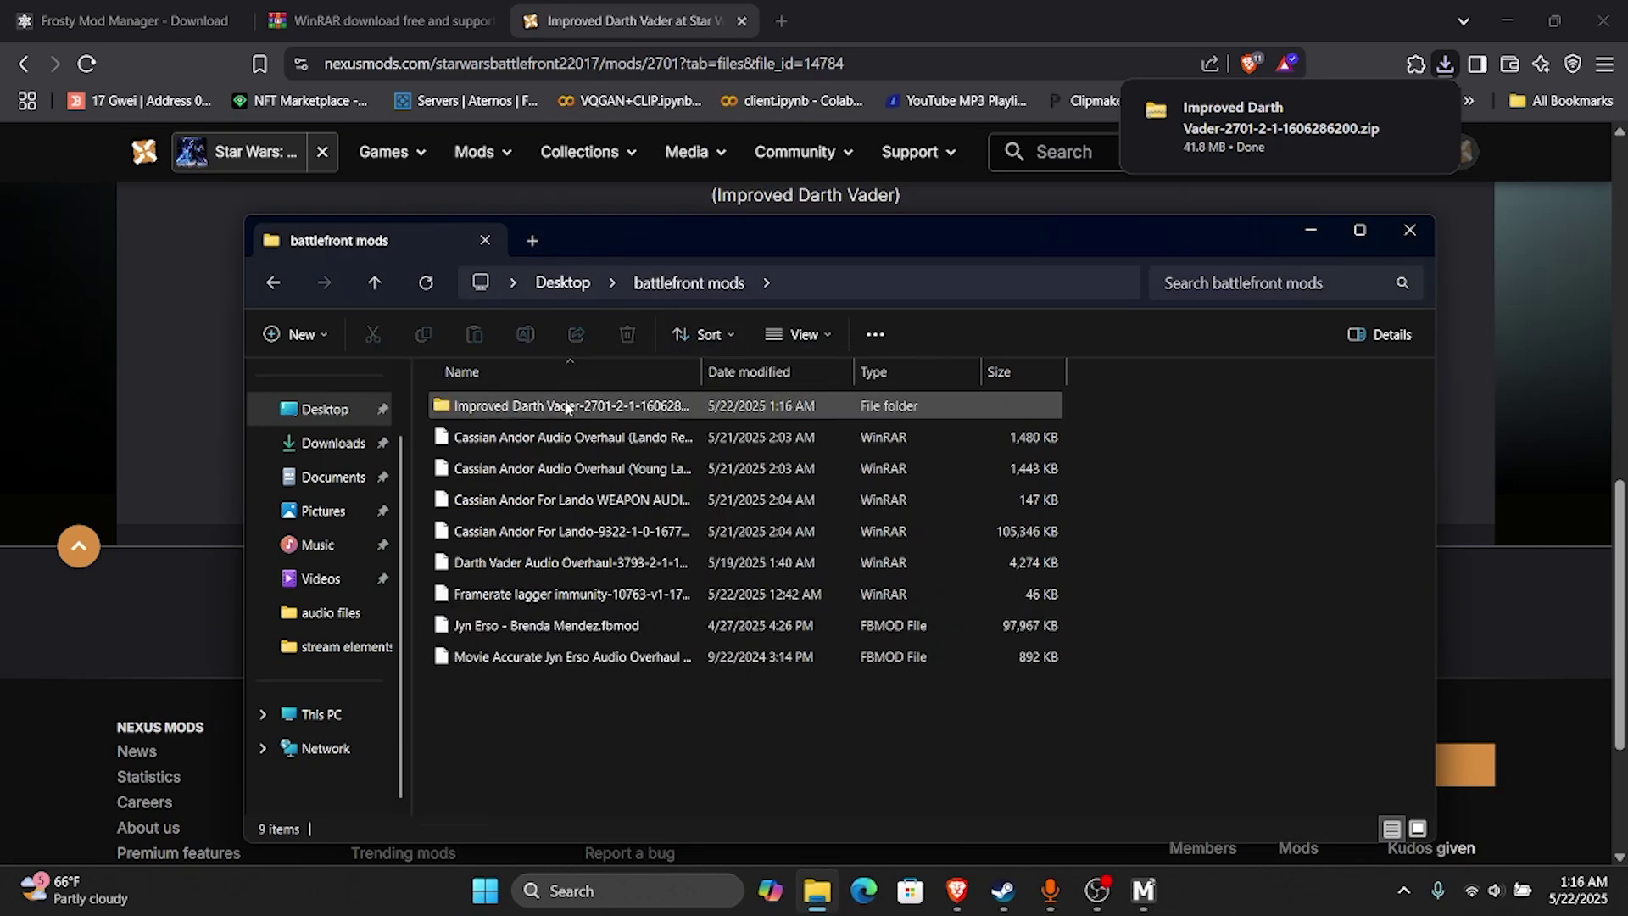
# - Switch to Frosty Mod Manager and add ImprovedDarthVader.fbmod from its extracted folder inside battlefront mods on the Desktop
pyautogui.click(1144, 905)
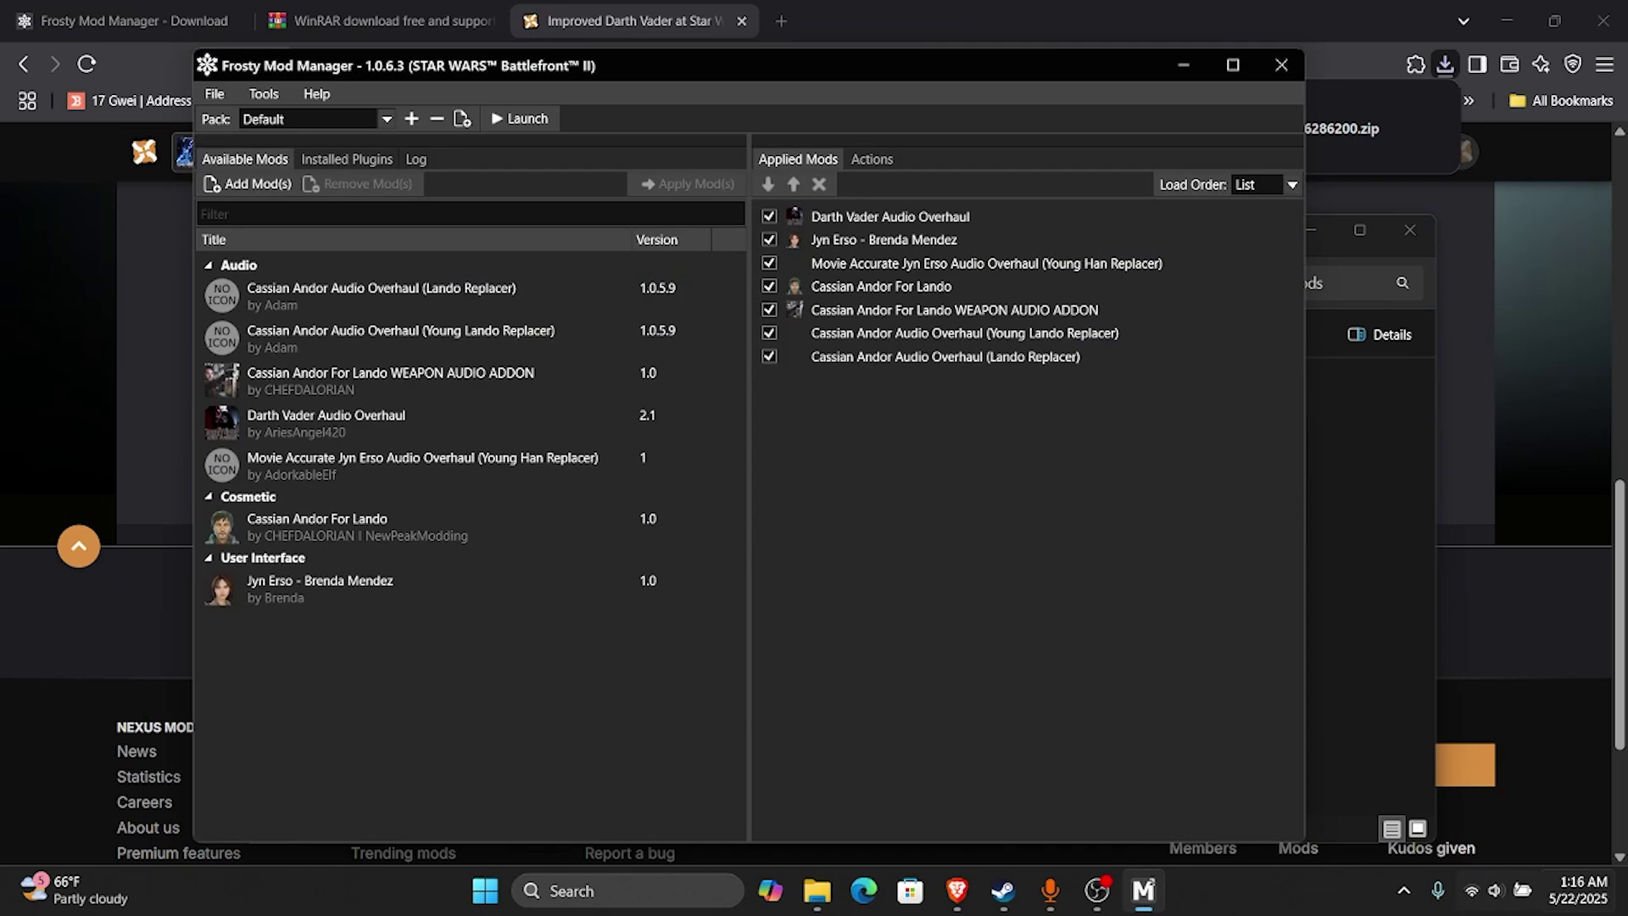
pyautogui.click(250, 187)
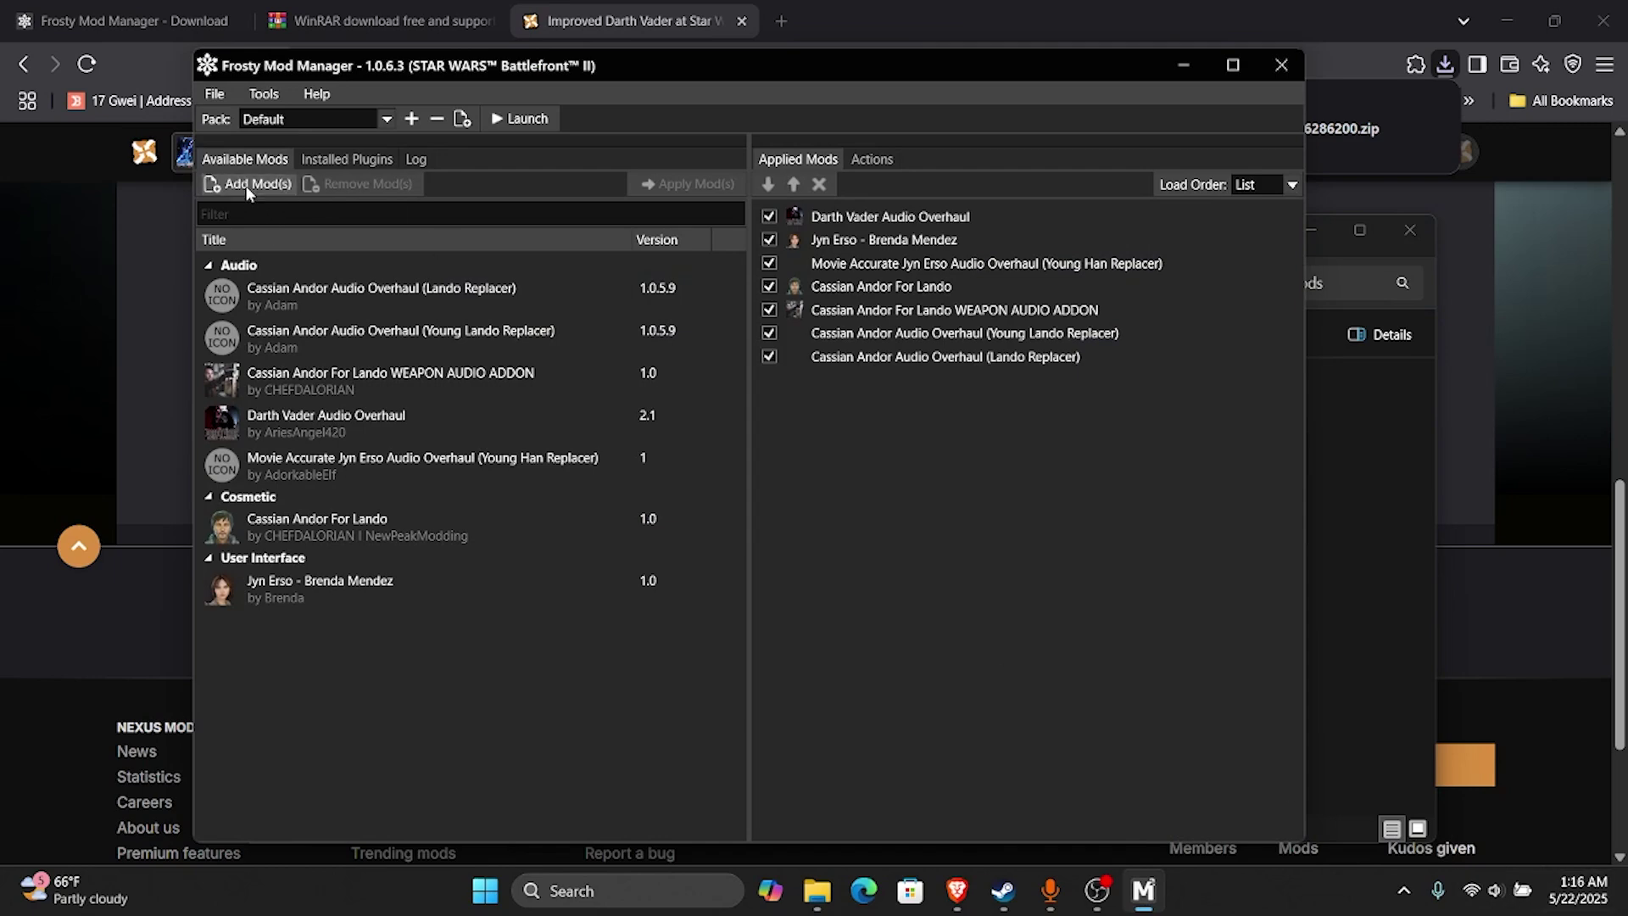
pyautogui.click(279, 293)
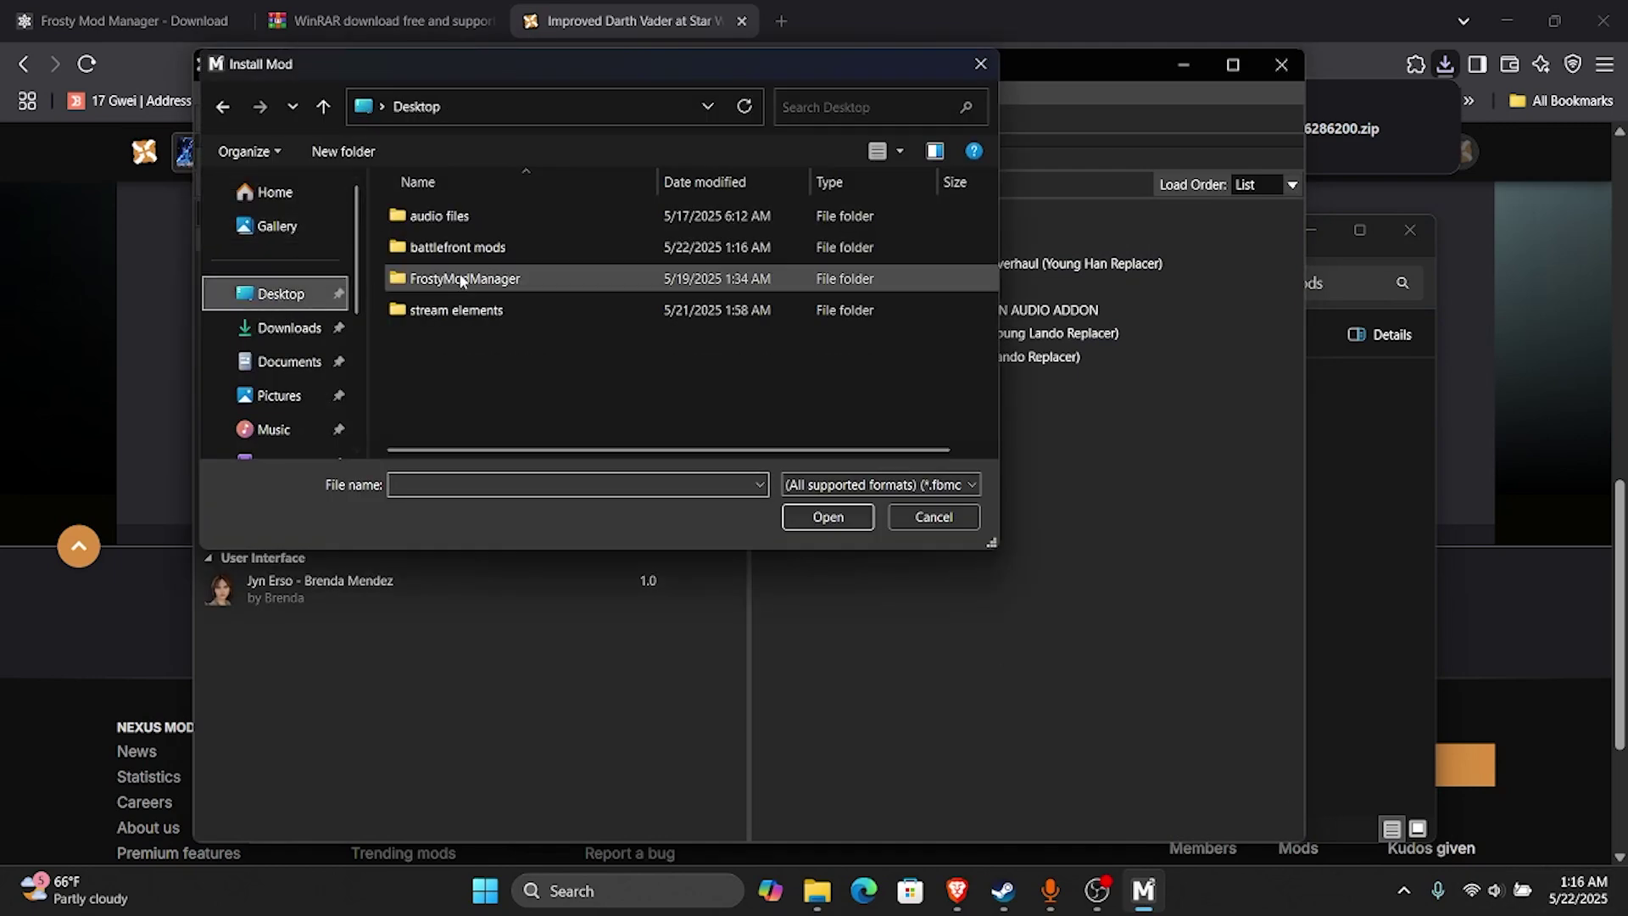
pyautogui.doubleClick(457, 247)
pyautogui.doubleClick(526, 215)
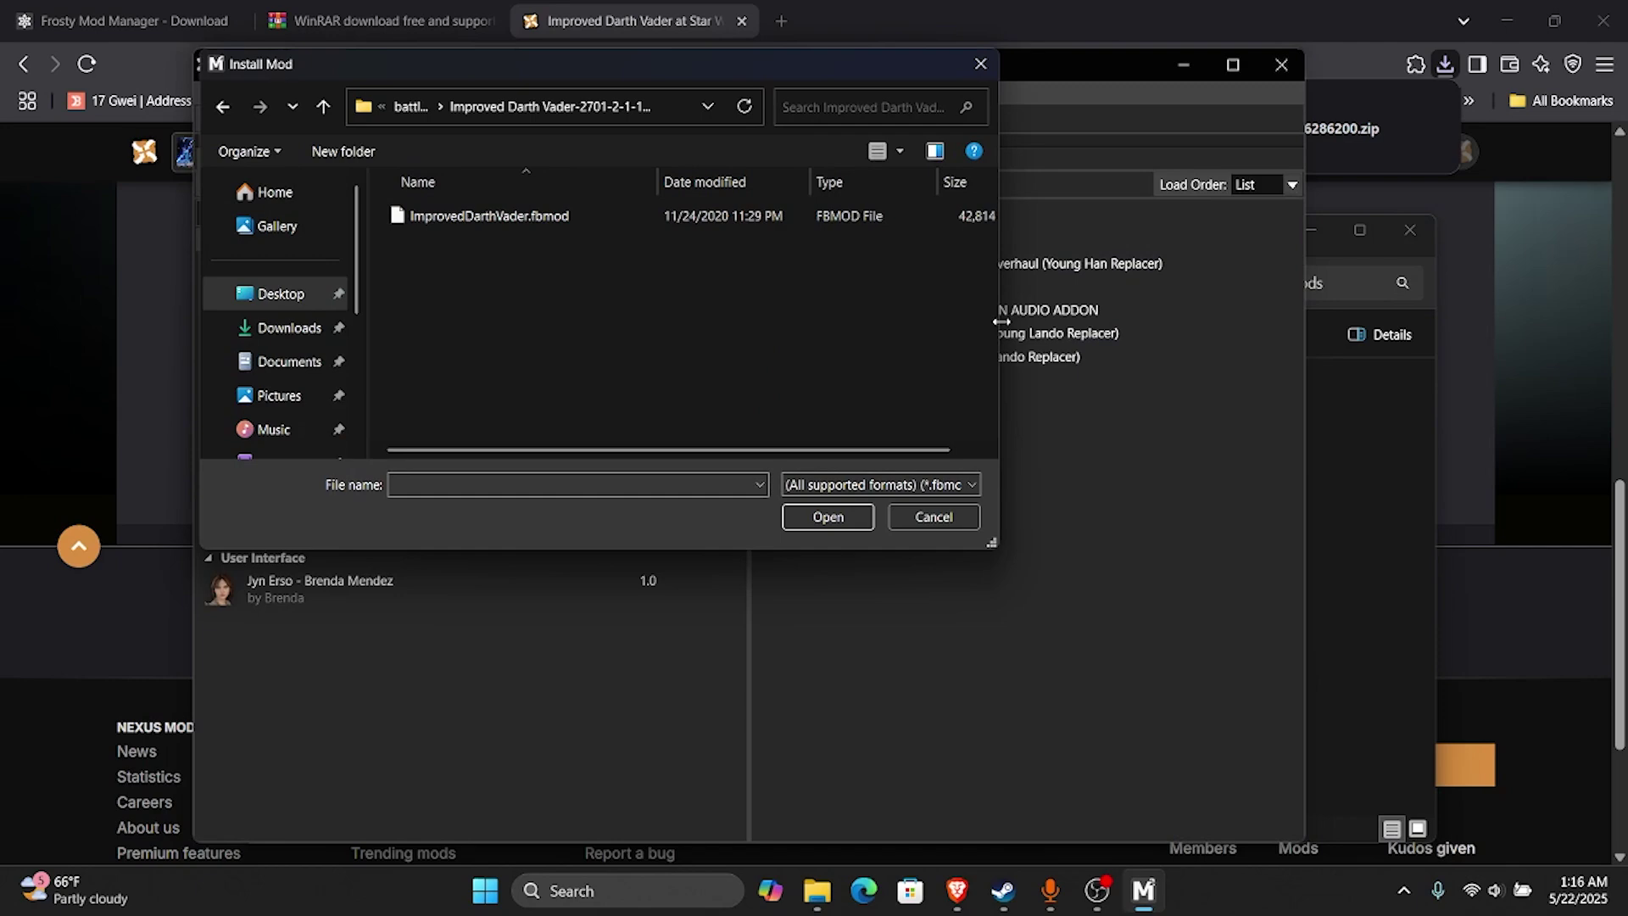
pyautogui.doubleClick(475, 216)
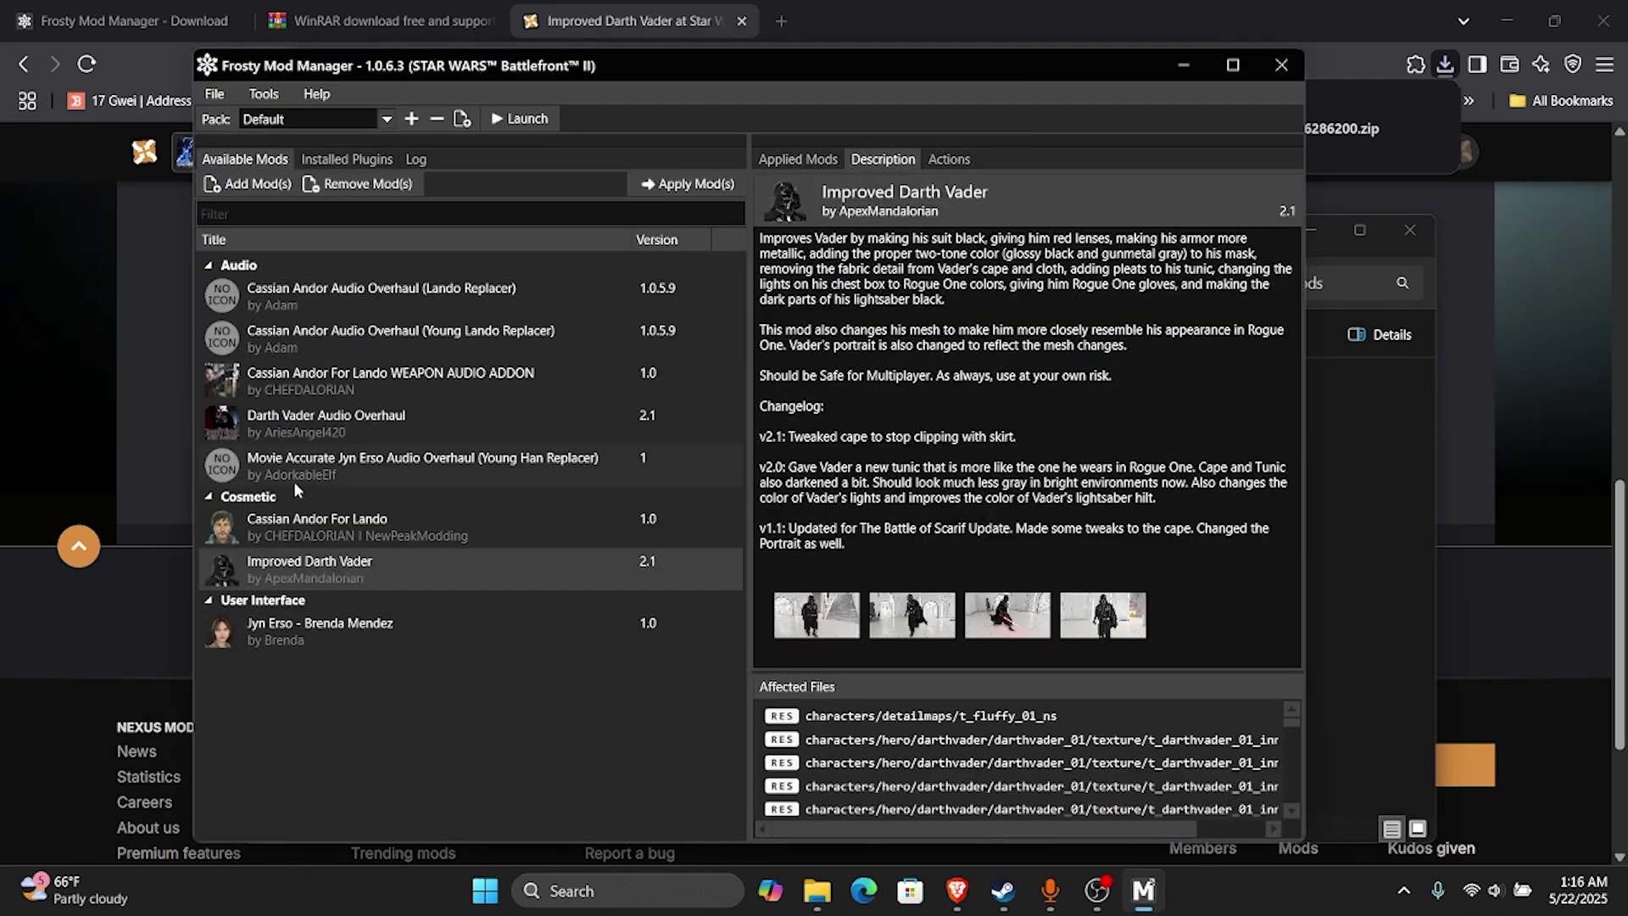
# - Apply the Improved Darth Vader mod and move it directly below Darth Vader Audio Overhaul in the load order
pyautogui.doubleClick(376, 571)
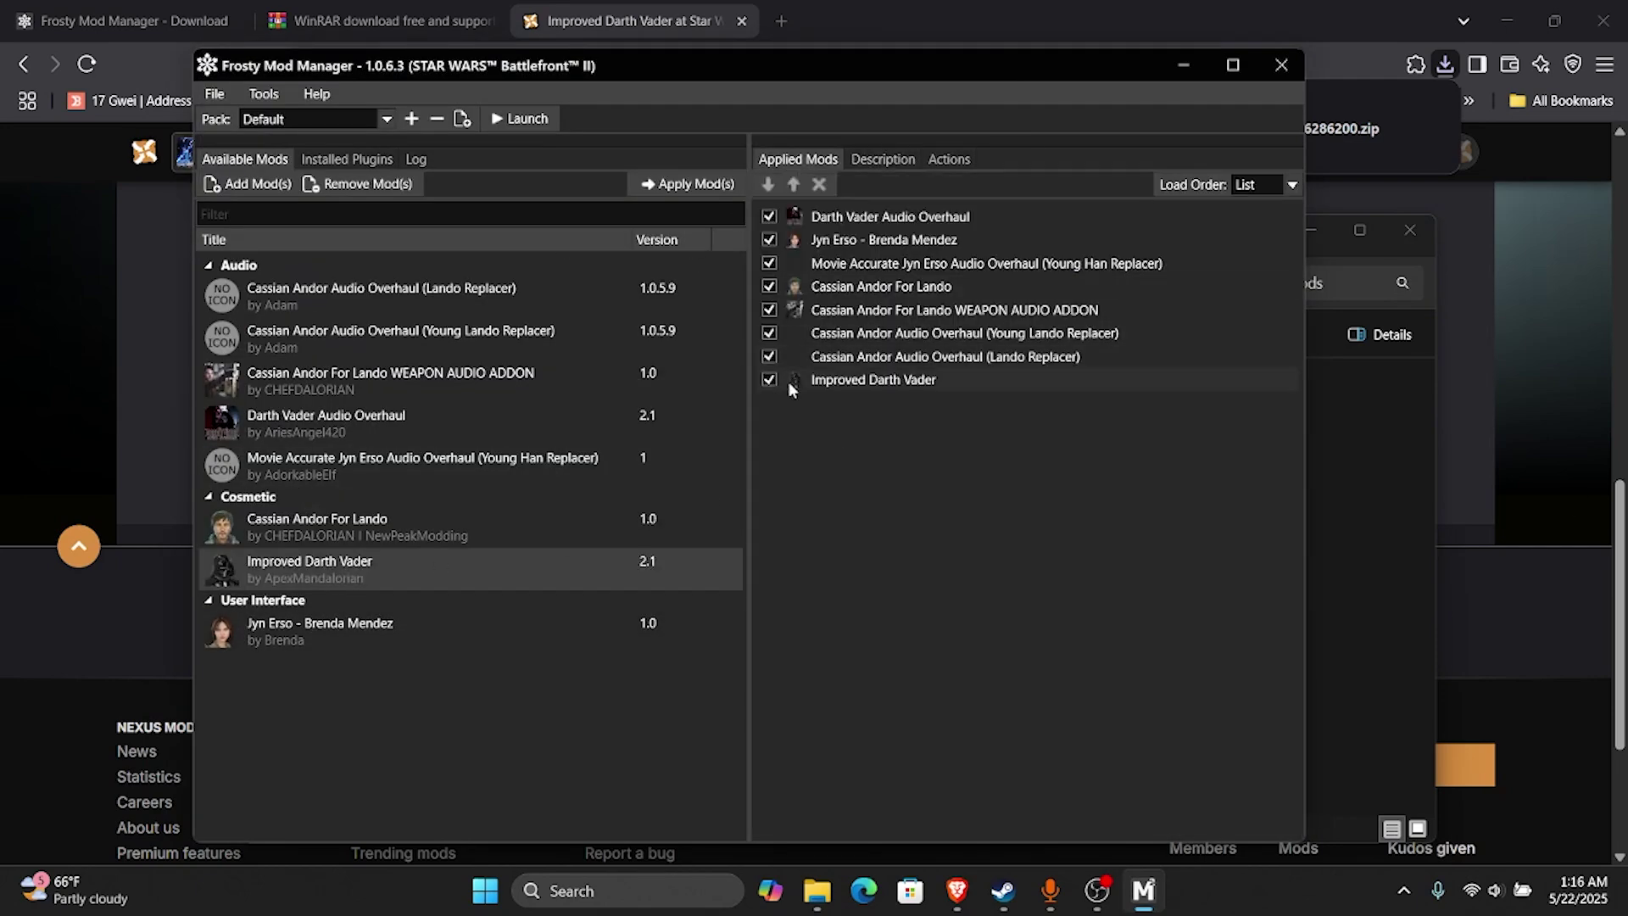
pyautogui.click(791, 386)
pyautogui.click(793, 184)
pyautogui.click(793, 184)
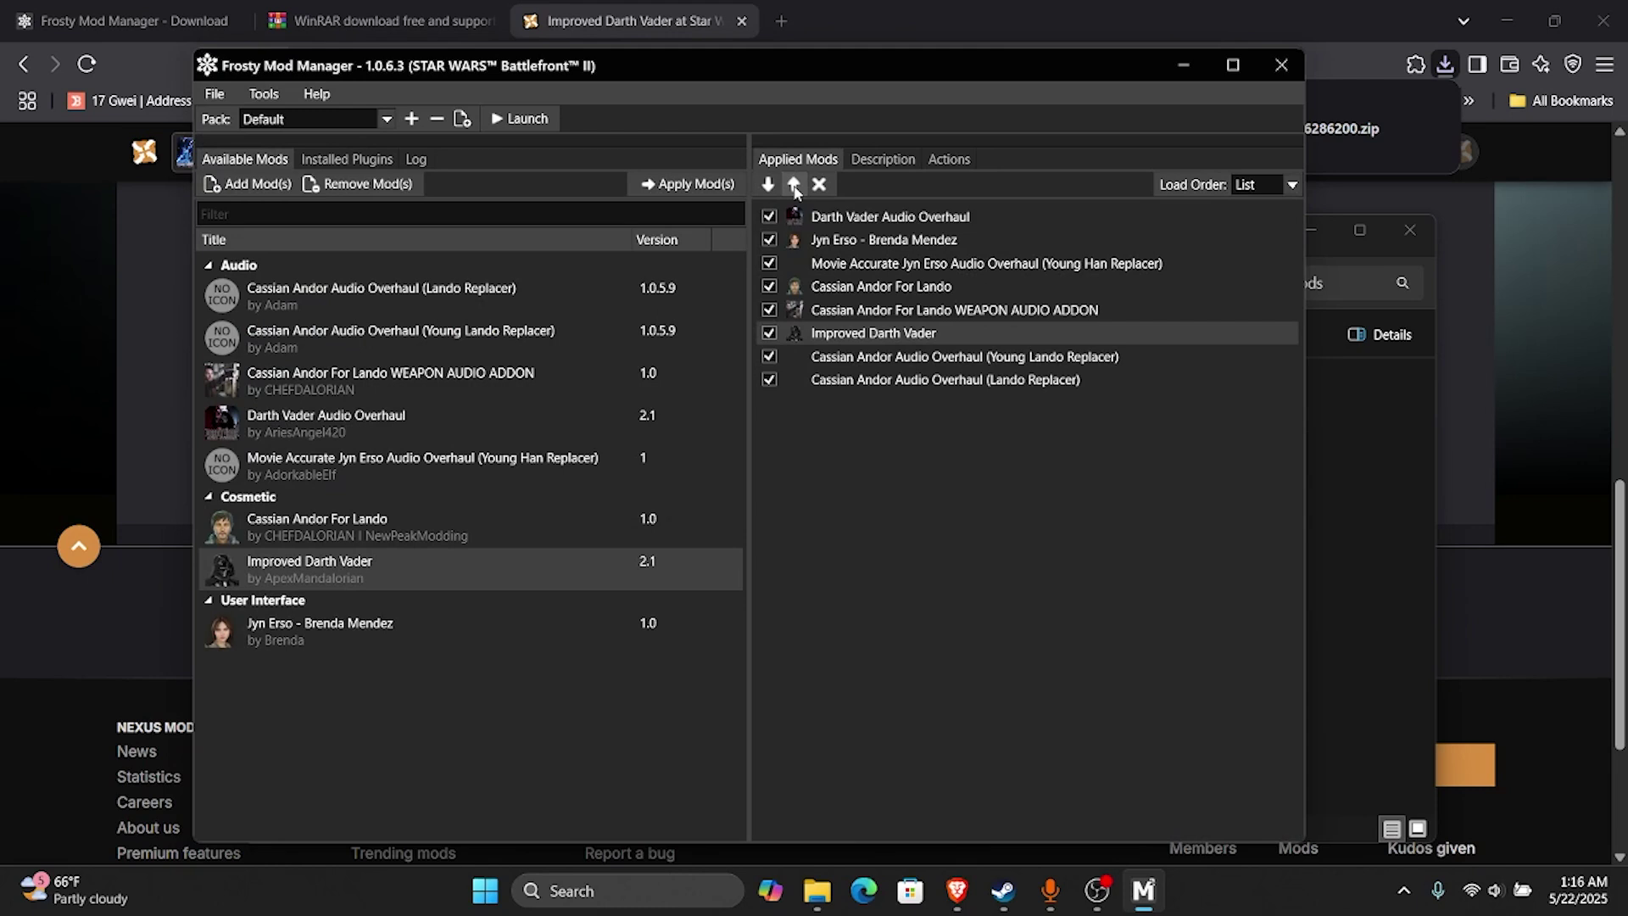
pyautogui.click(794, 185)
pyautogui.click(793, 185)
pyautogui.click(794, 185)
pyautogui.click(794, 185)
pyautogui.click(794, 185)
pyautogui.click(767, 185)
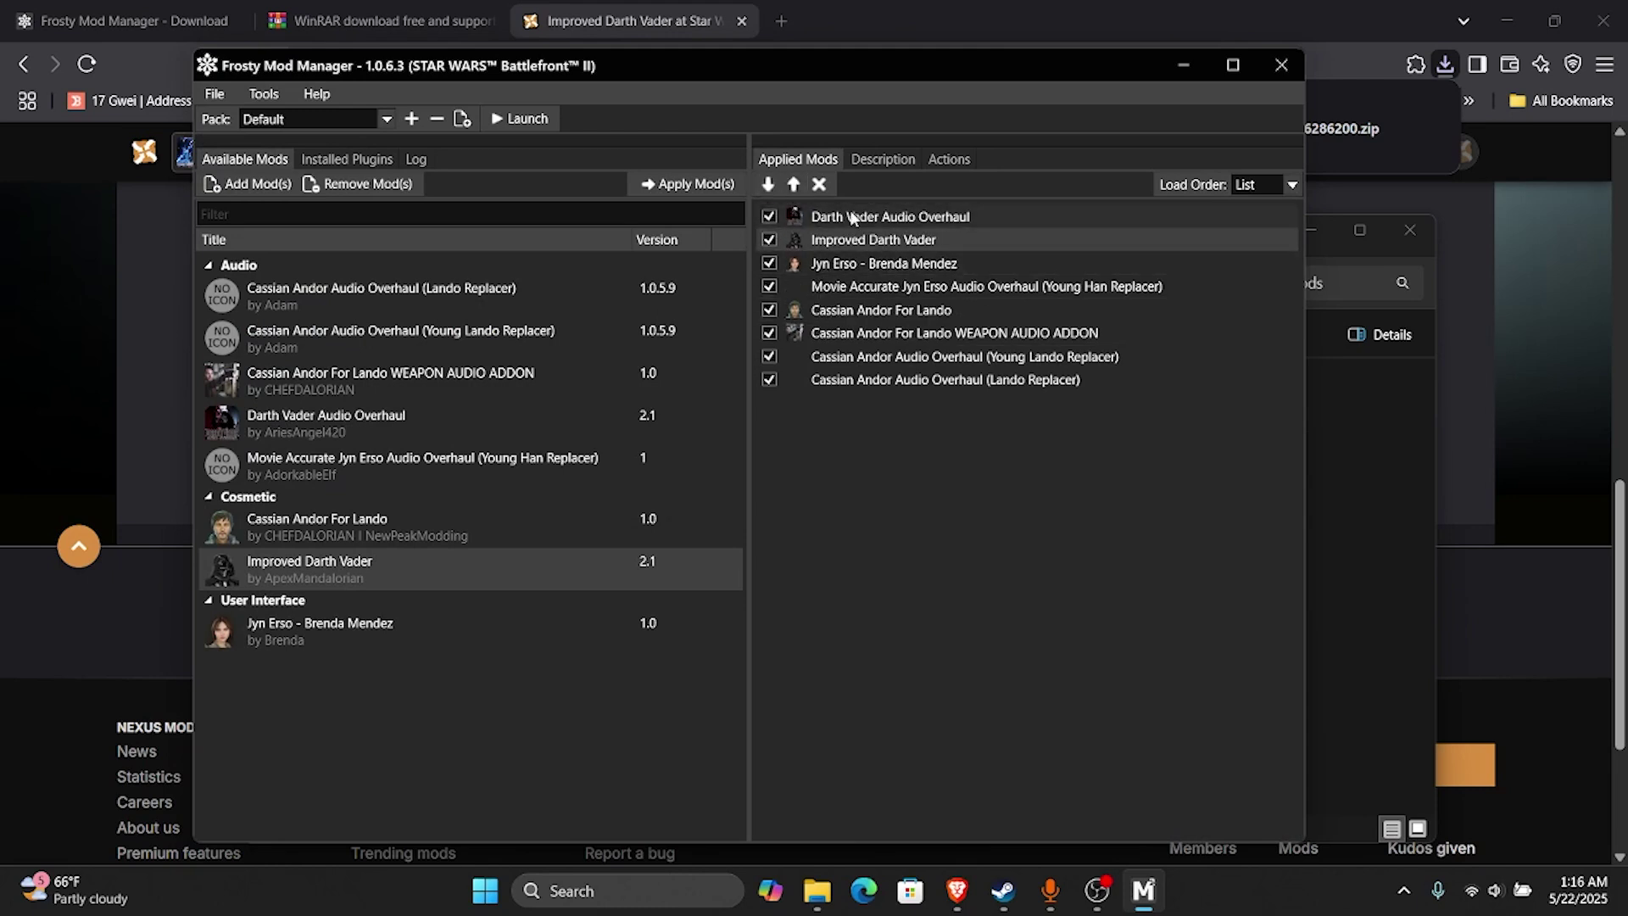
# - Launch the game with the applied mods and open its hero collection
pyautogui.click(520, 127)
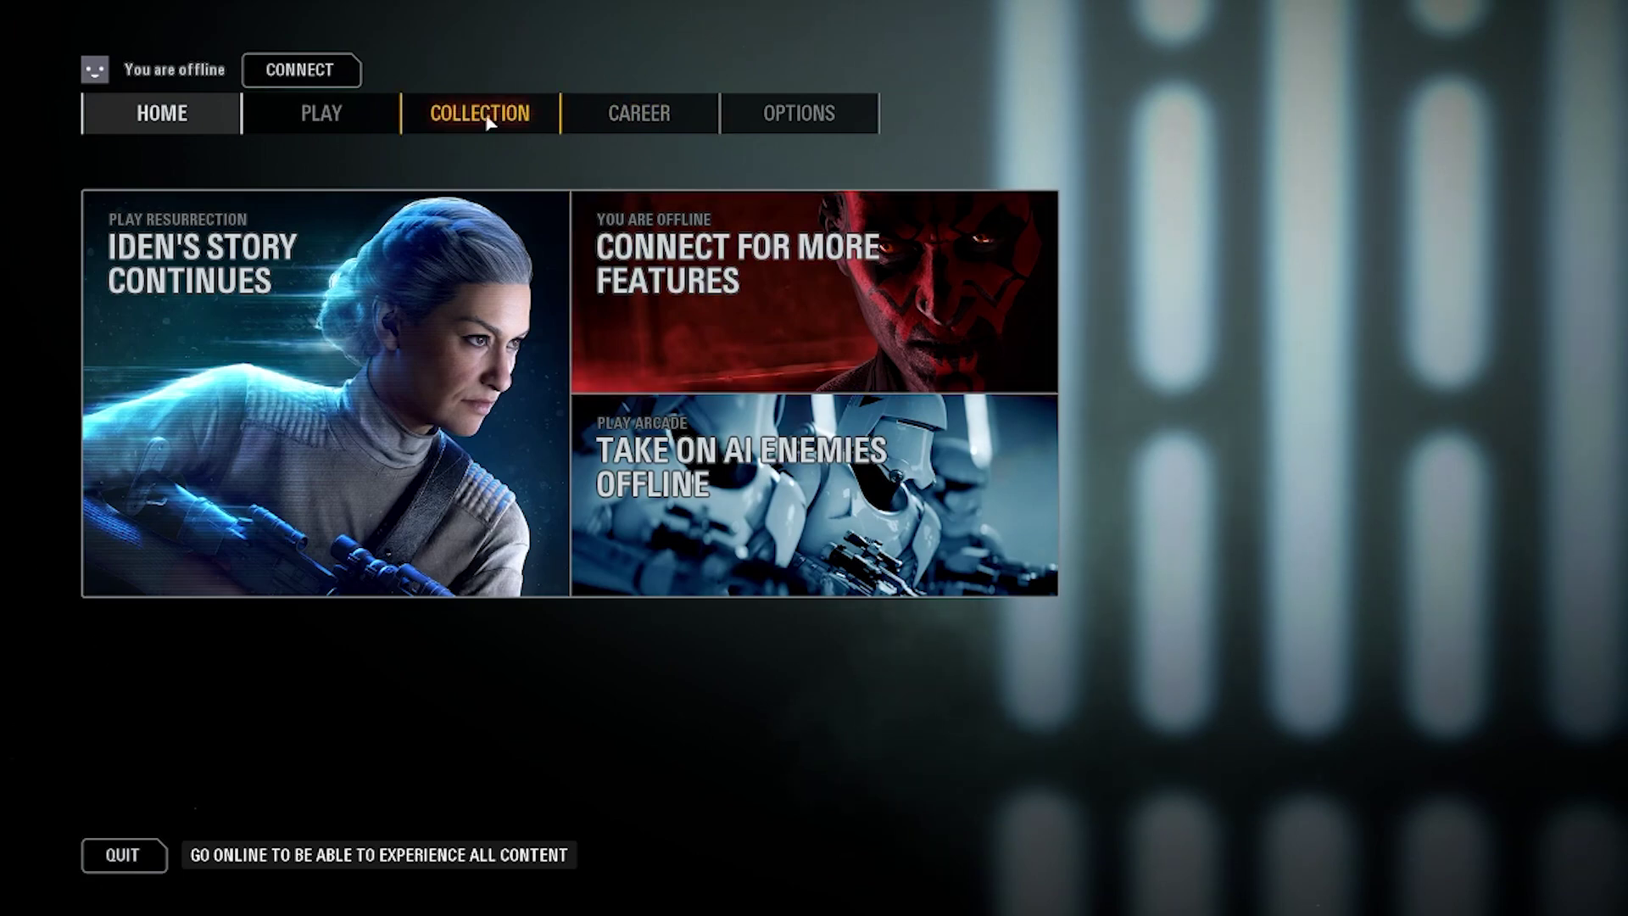
pyautogui.click(455, 117)
pyautogui.moveTo(566, 210)
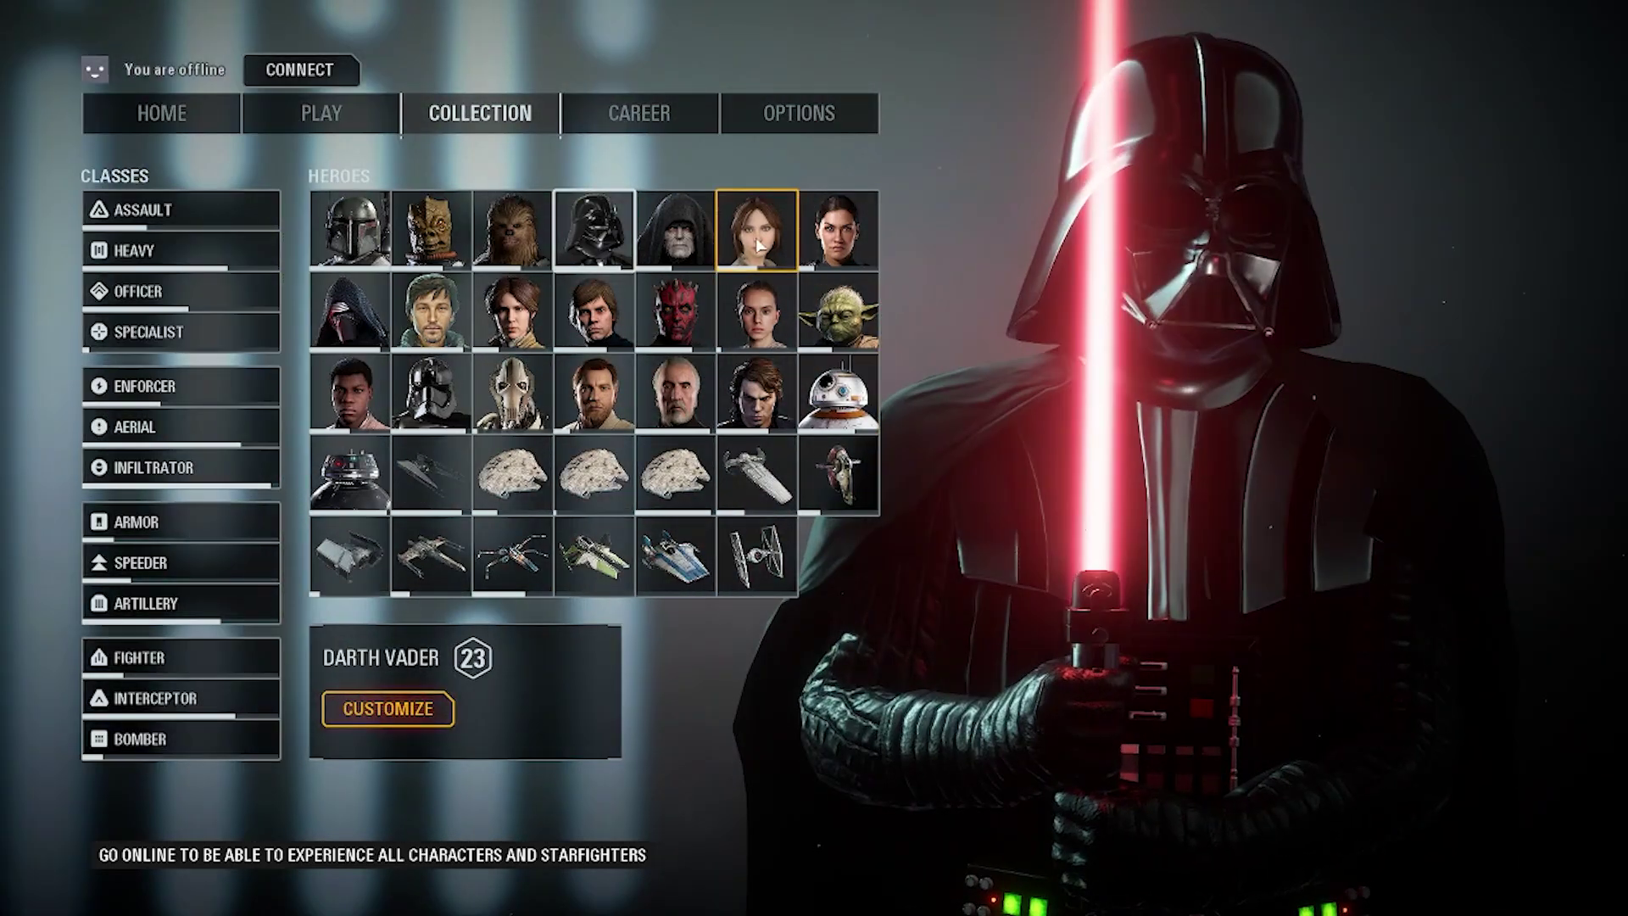
# - Check the modded Jyn Erso, Cassian Andor and Darth Vader models in the hero collection
pyautogui.click(756, 228)
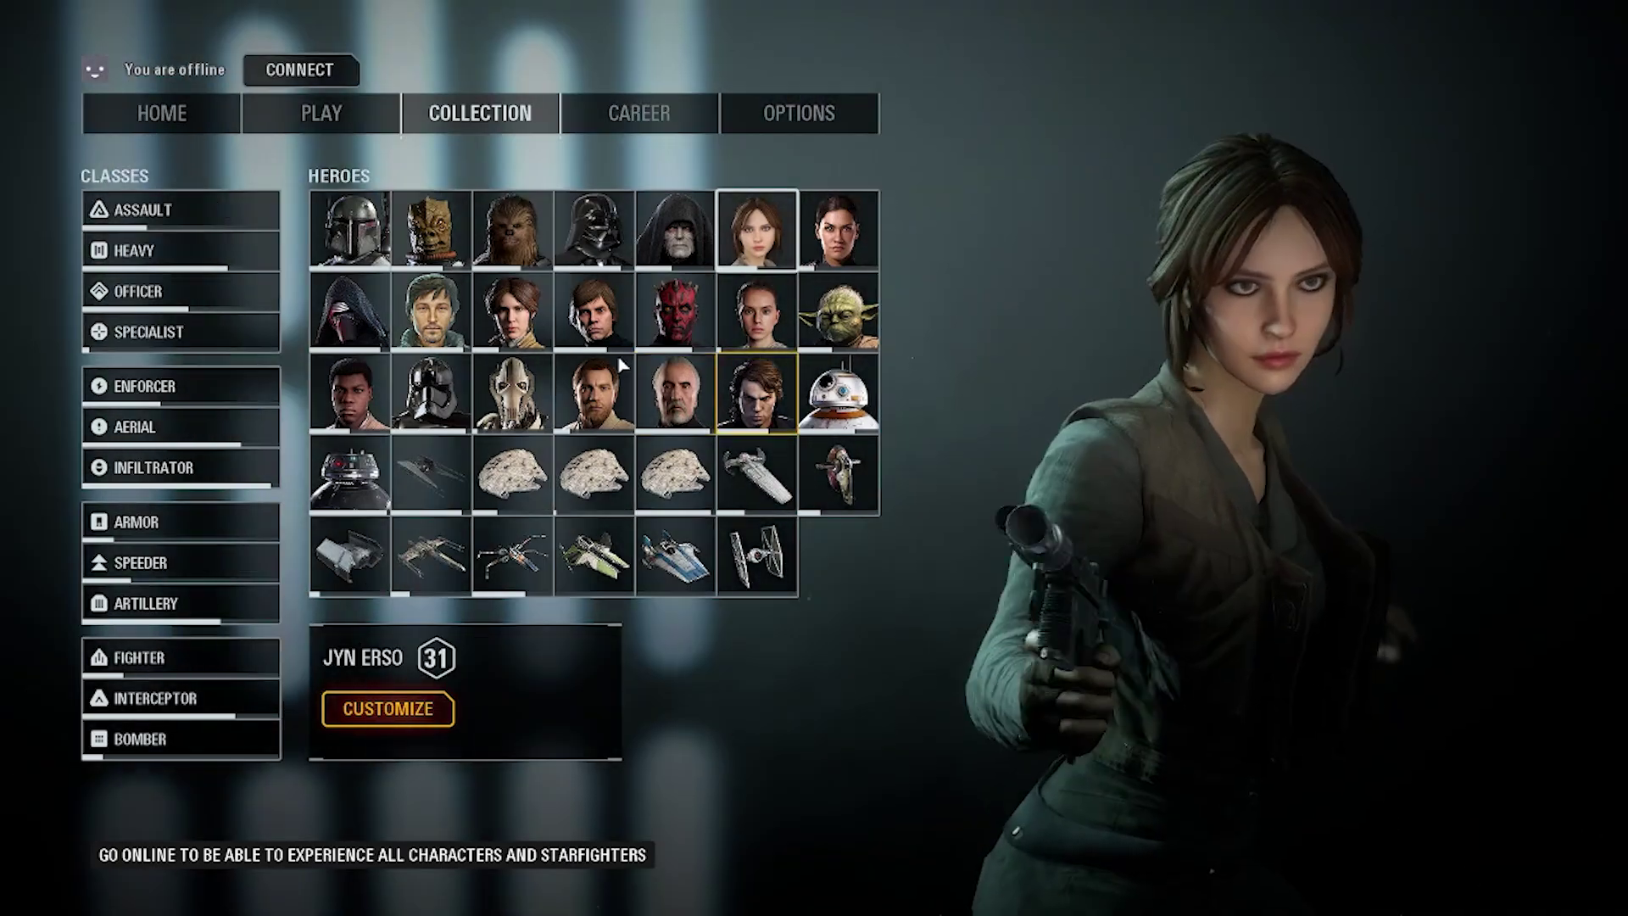
pyautogui.click(431, 309)
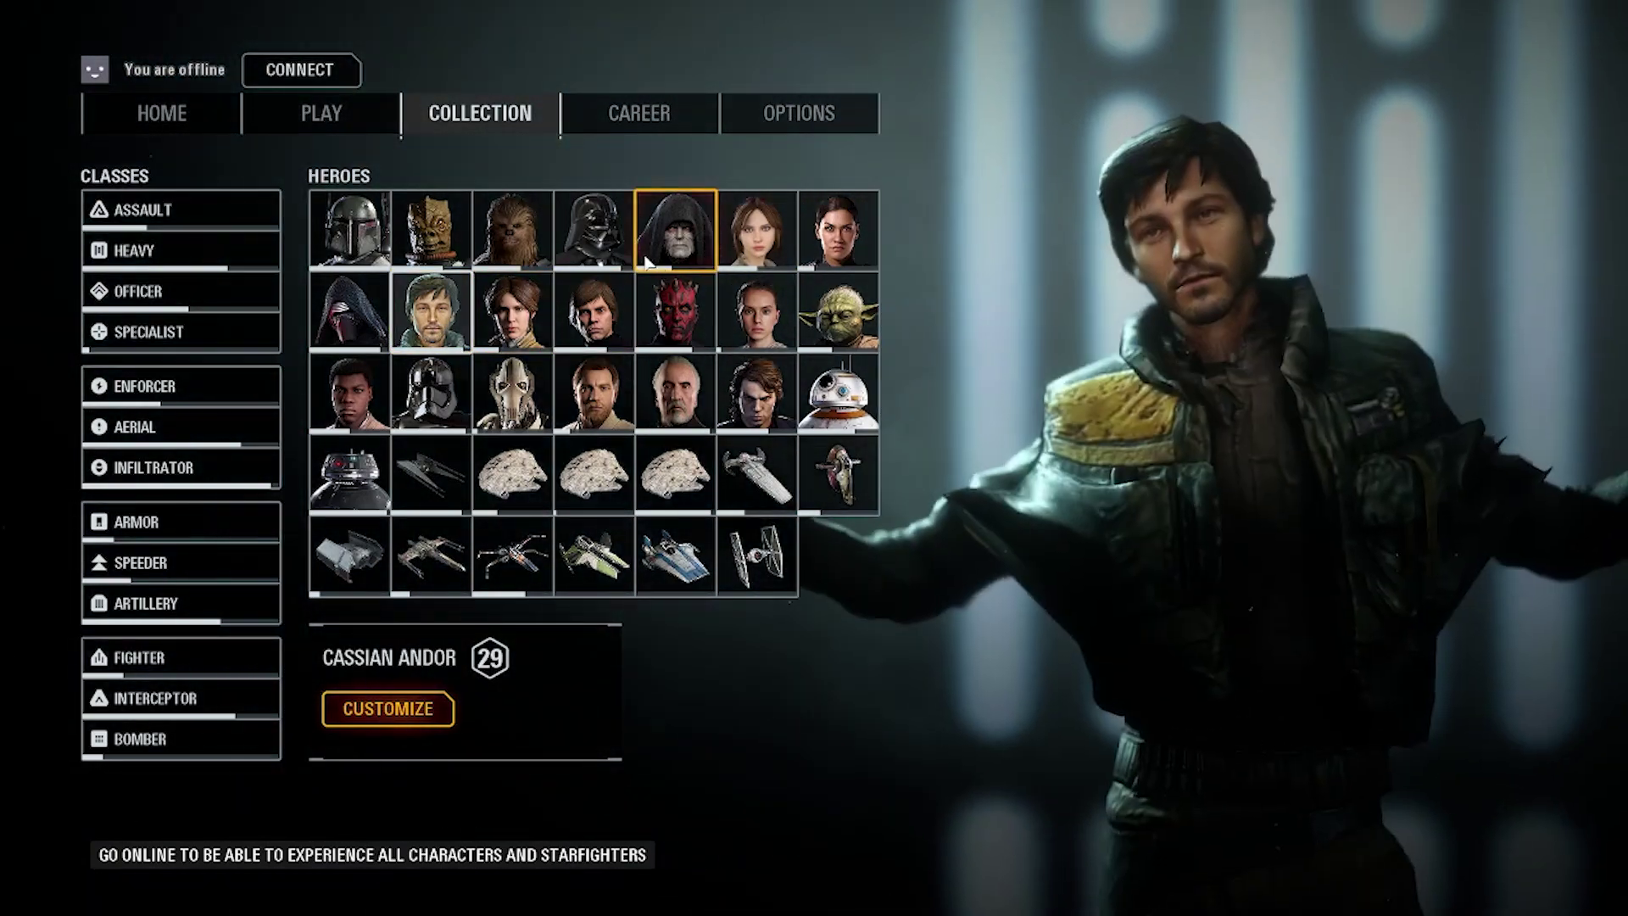
pyautogui.click(596, 242)
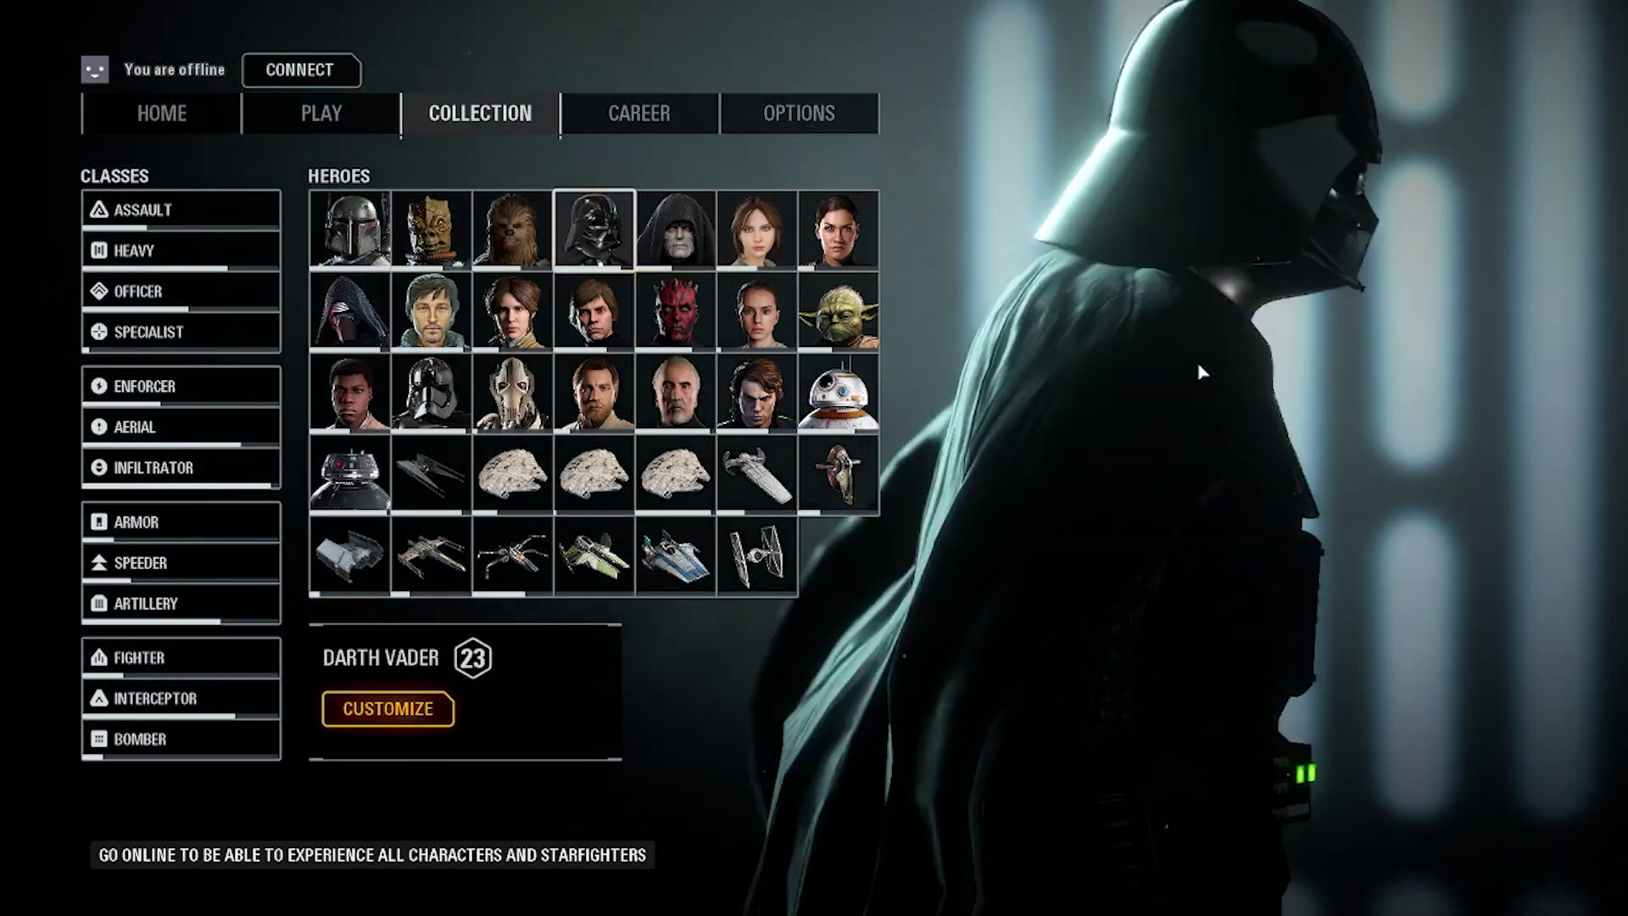